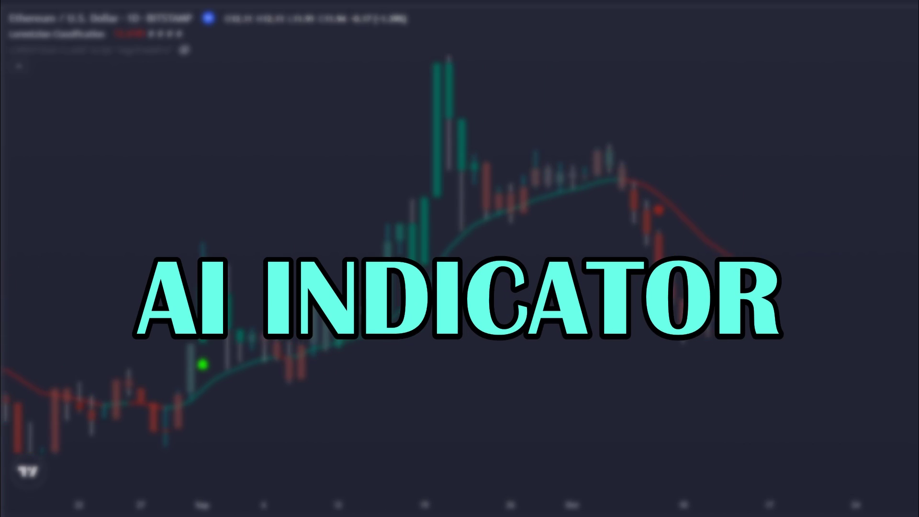
- Select the backtest table rows, then add Machine Learning: Lorentzian Classification from a 'machine learning lore' search
left_click_drag(127, 78, 421, 434)
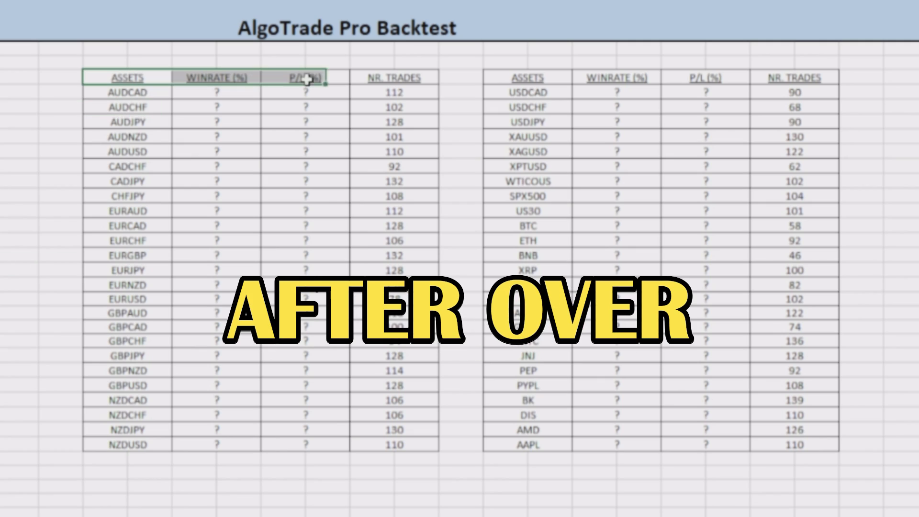
left_click_drag(527, 78, 808, 295)
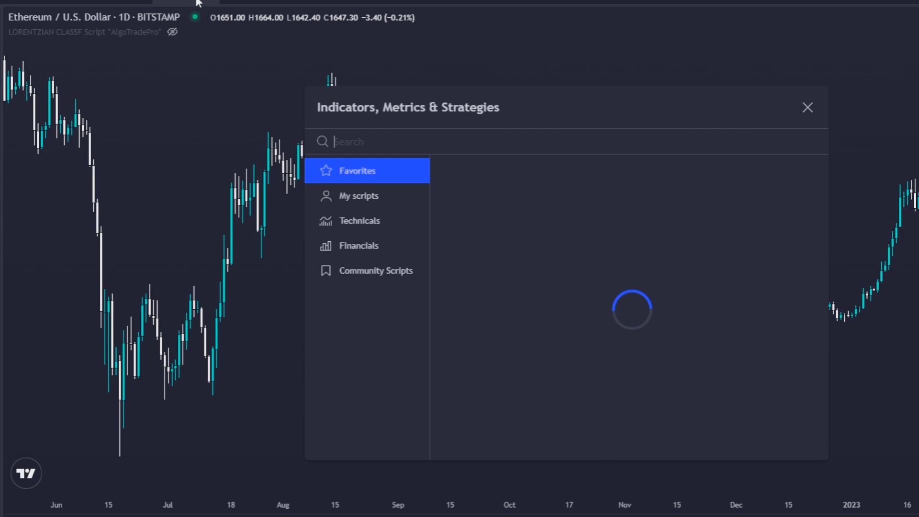
type("MACHINE LEARNI")
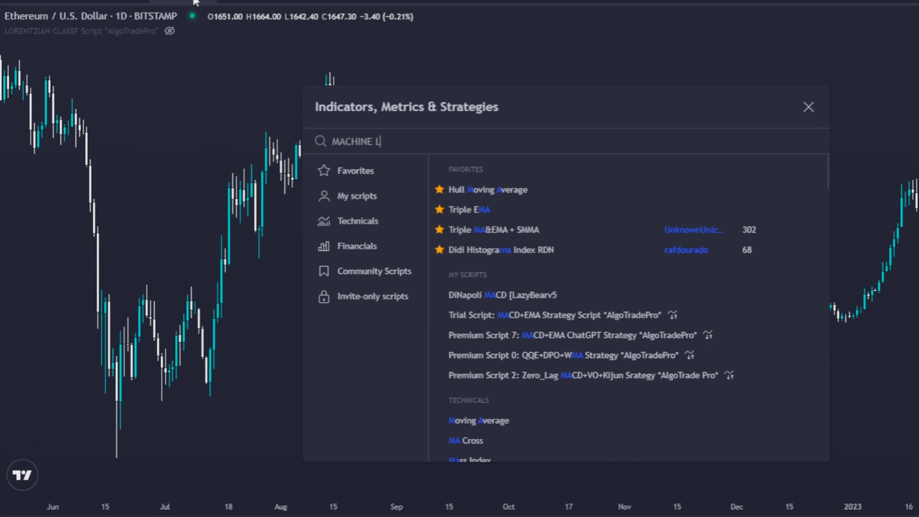
type("NG LORE")
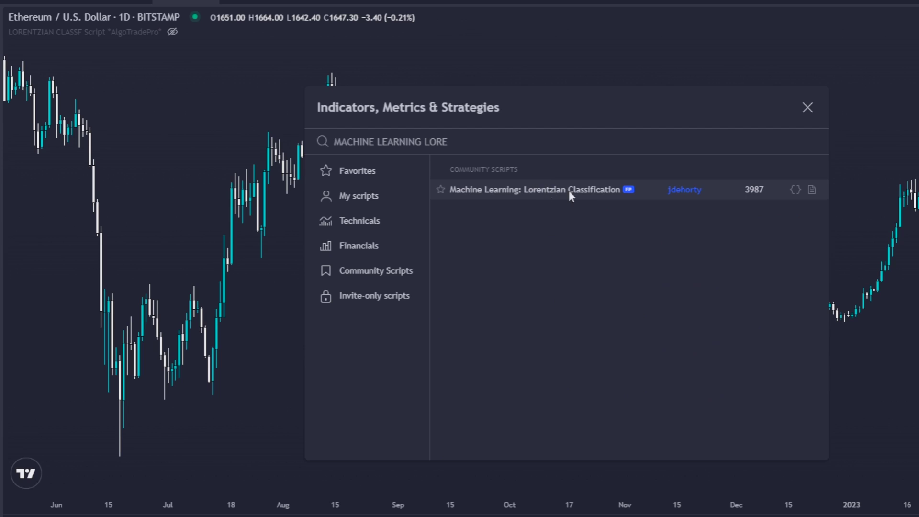
left_click(569, 190)
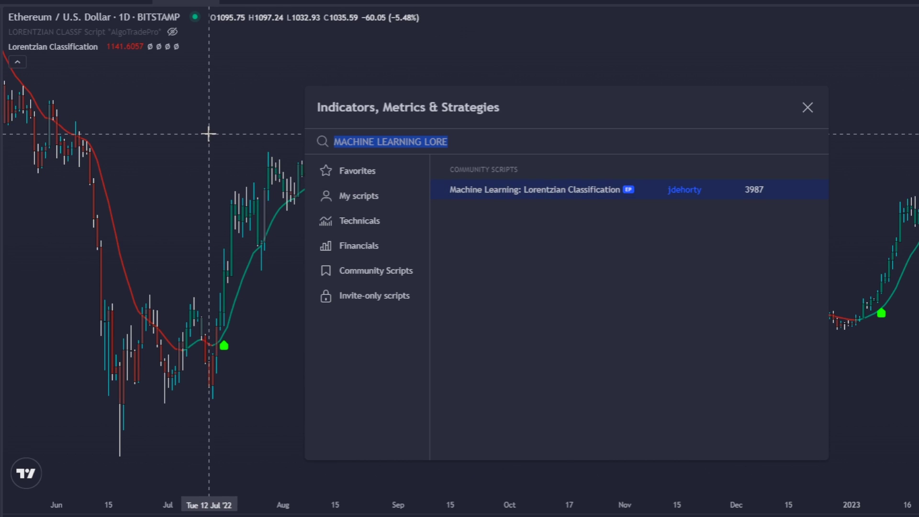
key("Escape")
- Review the Lorentzian Classification settings' Inputs, Style and Visibility tabs
left_click_drag(127, 86, 373, 200)
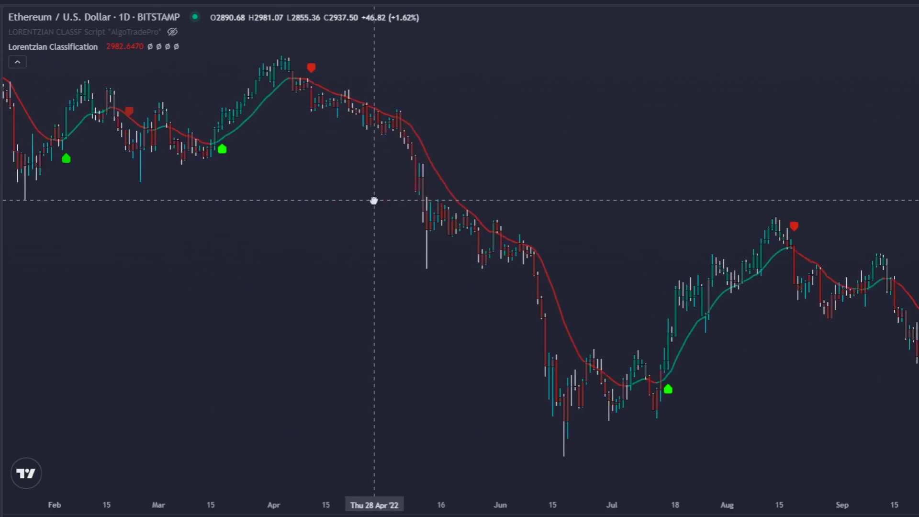
left_click(126, 47)
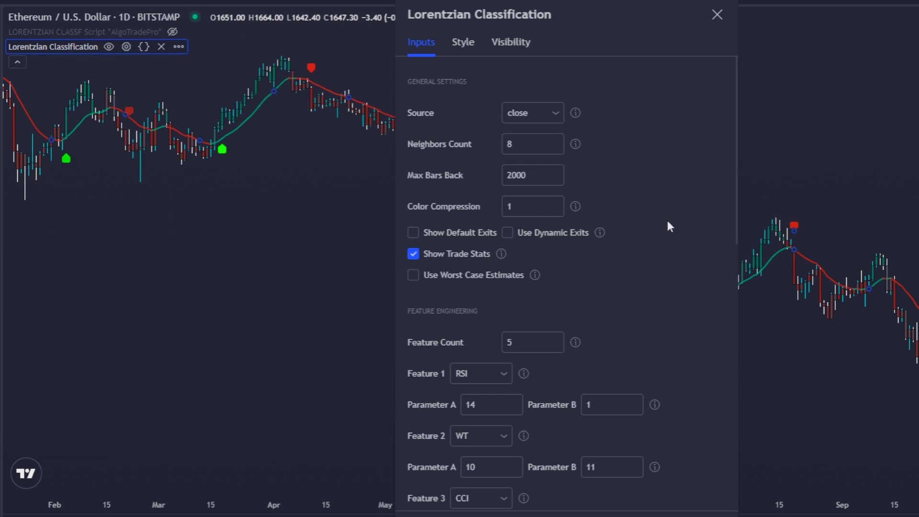
scroll(690, 219, "down", 10)
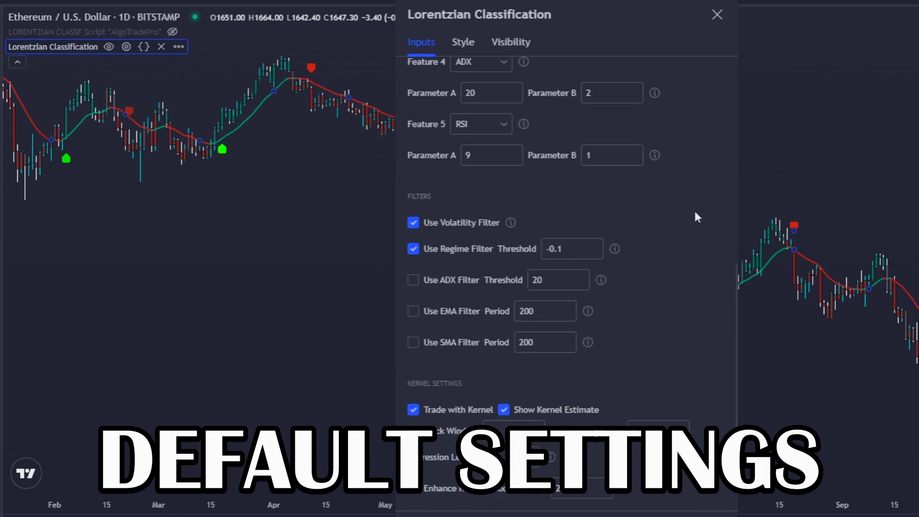
left_click(463, 44)
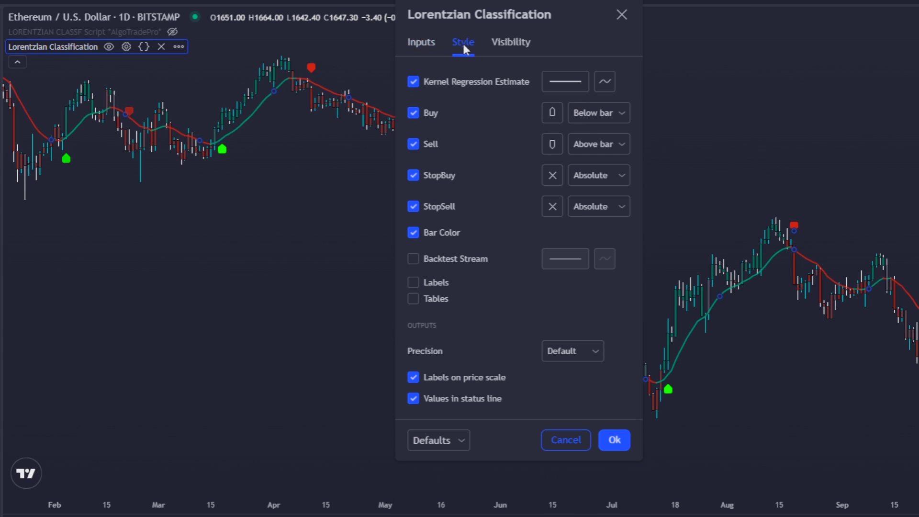
left_click(503, 44)
left_click(424, 44)
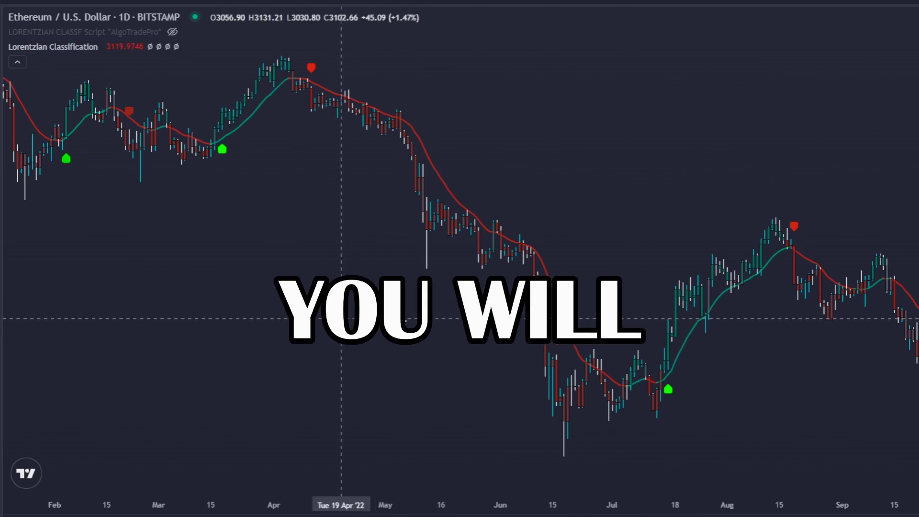
- Pan the chart back to show Aug 2021 through Mar 2022
left_click_drag(341, 318, 665, 309)
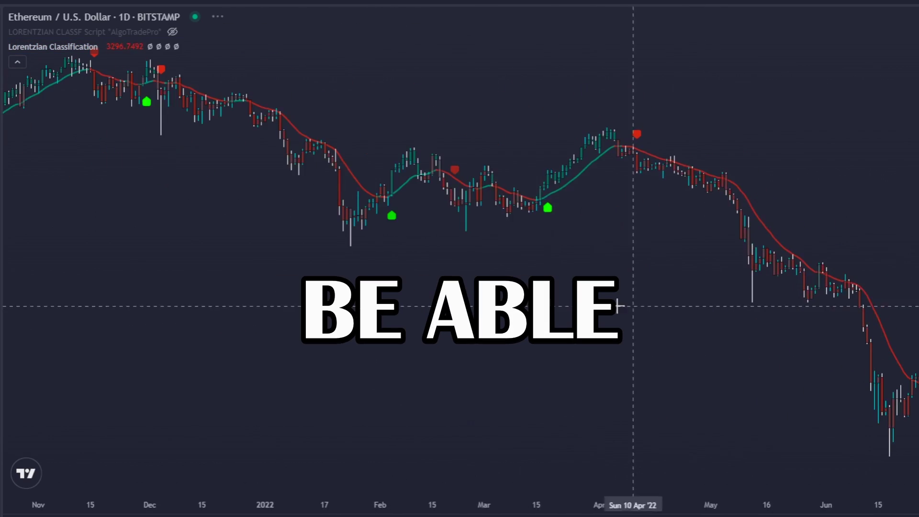
left_click_drag(426, 305, 768, 299)
left_click_drag(515, 296, 640, 328)
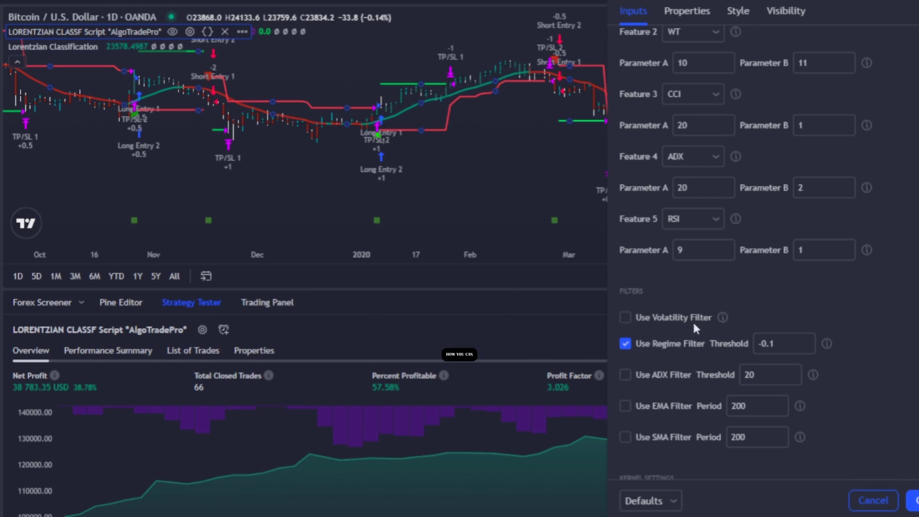
left_click(667, 344)
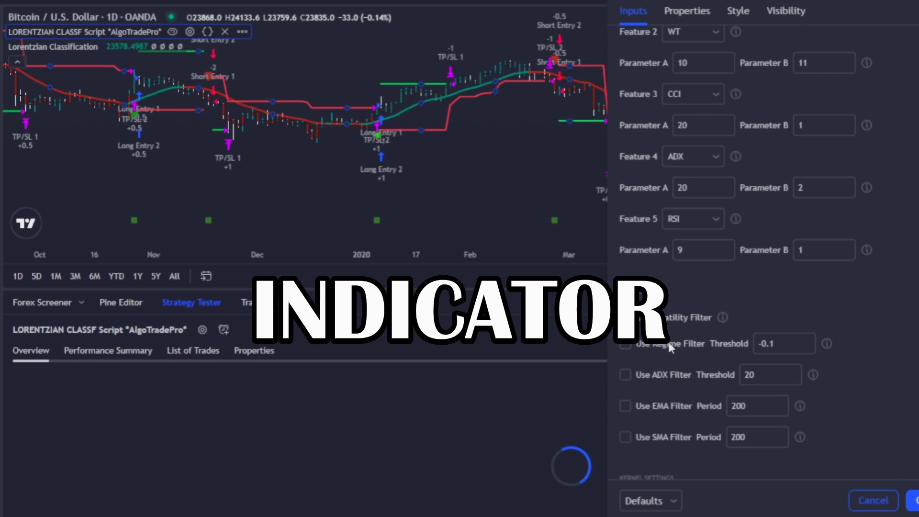
left_click(668, 342)
scroll(889, 315, "down", 3)
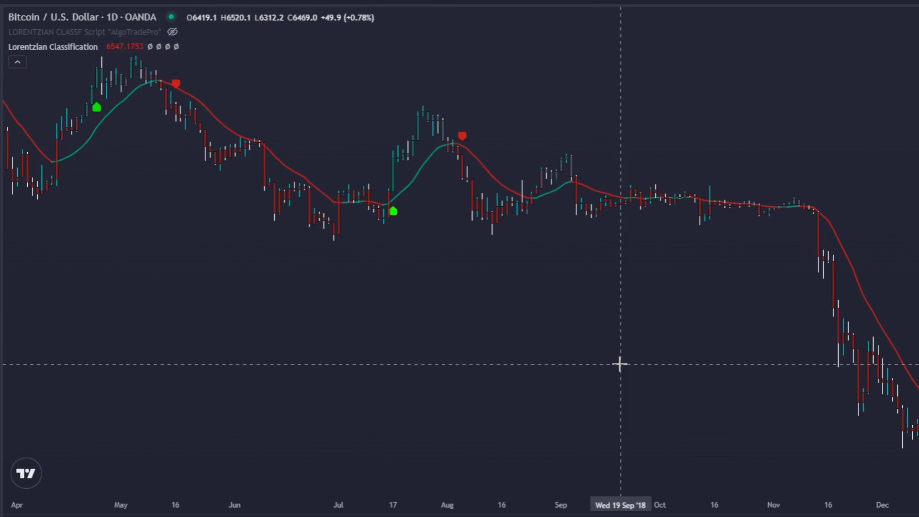
- Pan the Bitcoin chart forward from late 2018 signals to the Oct 2019–Apr 2020 signals
left_click_drag(619, 365, 458, 361)
left_click_drag(592, 377, 368, 367)
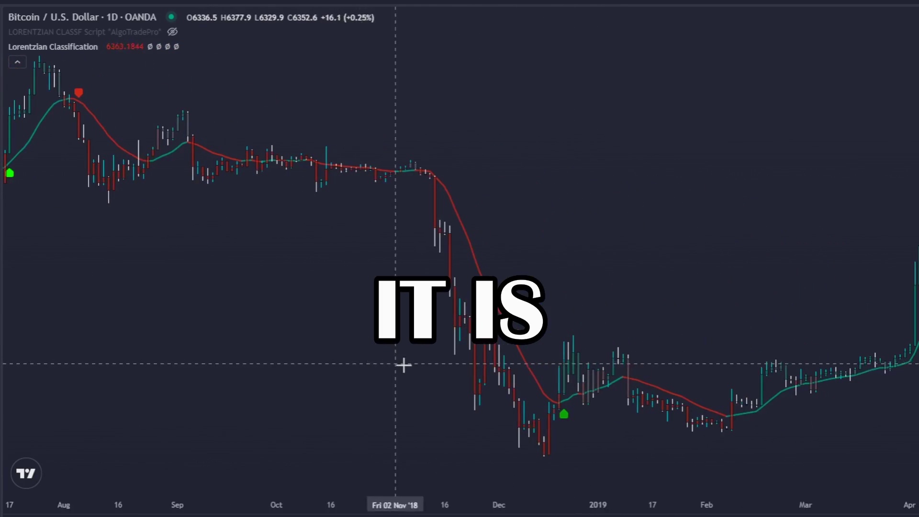
left_click_drag(723, 347, 428, 342)
left_click_drag(769, 347, 484, 344)
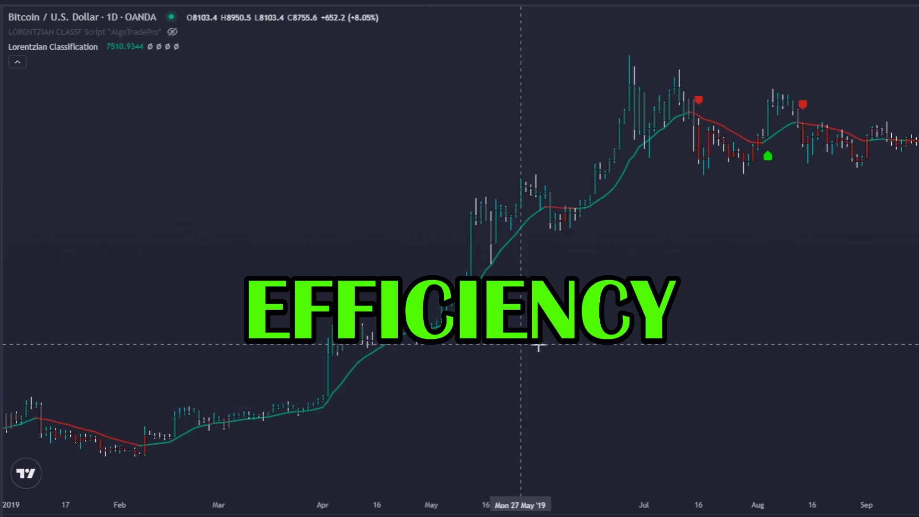
left_click_drag(710, 347, 621, 344)
left_click_drag(759, 352, 618, 354)
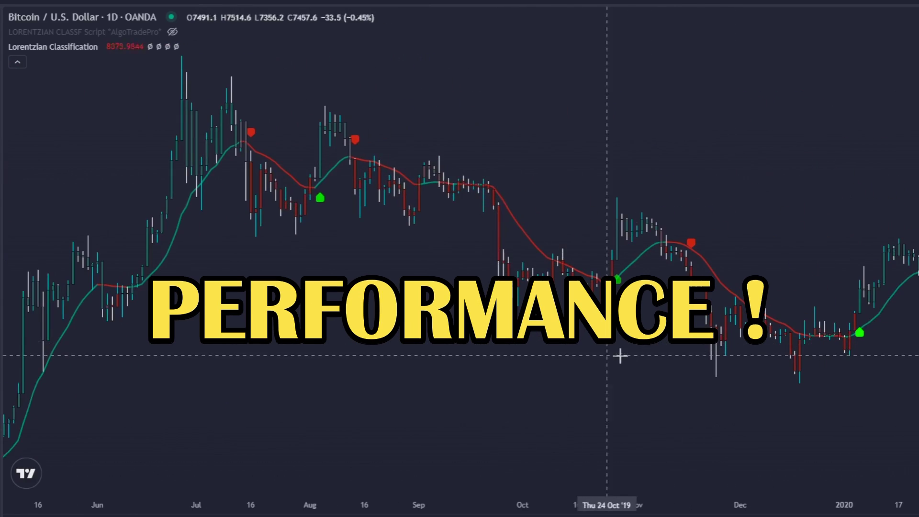
left_click_drag(695, 357, 412, 361)
left_click_drag(599, 366, 486, 372)
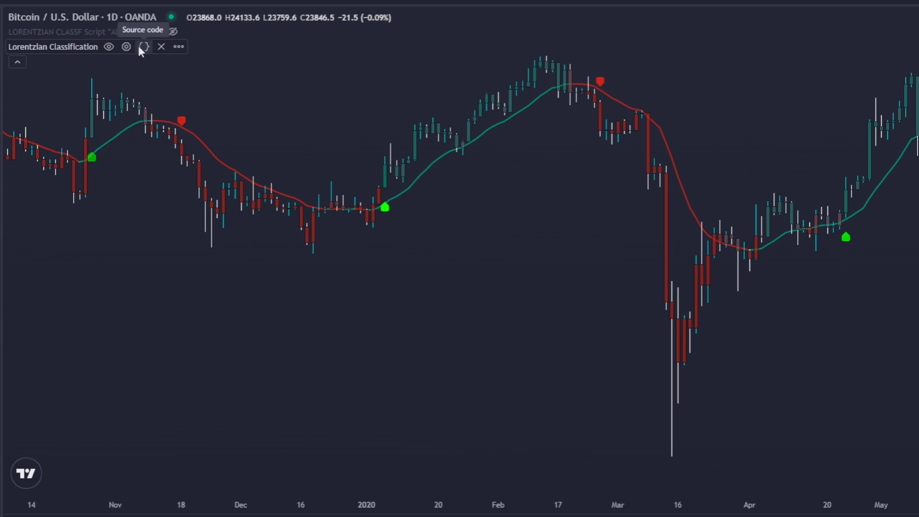
left_click(142, 47)
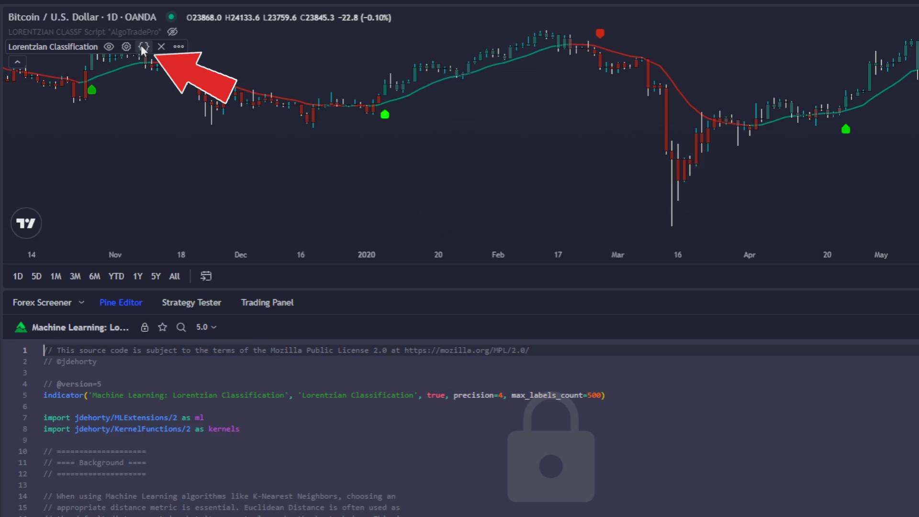
left_click_drag(366, 291, 367, 27)
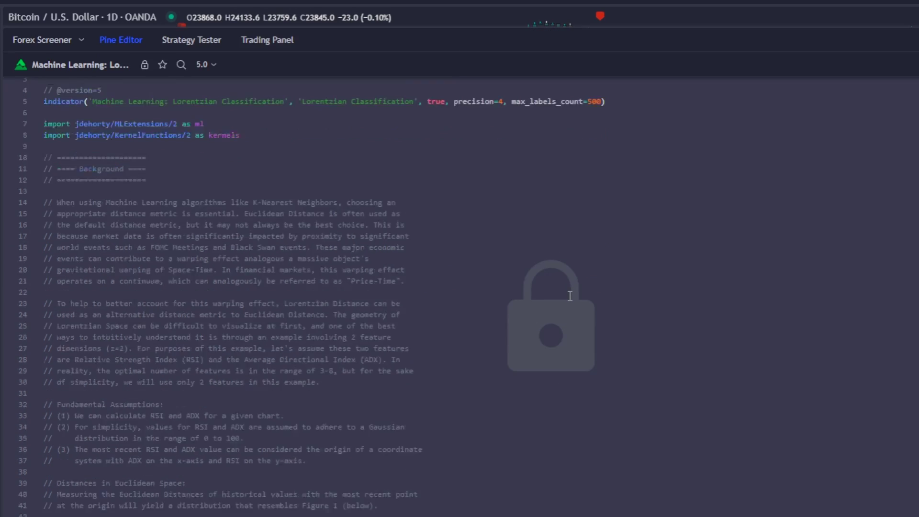
scroll(636, 347, "down", 15)
scroll(637, 346, "down", 20)
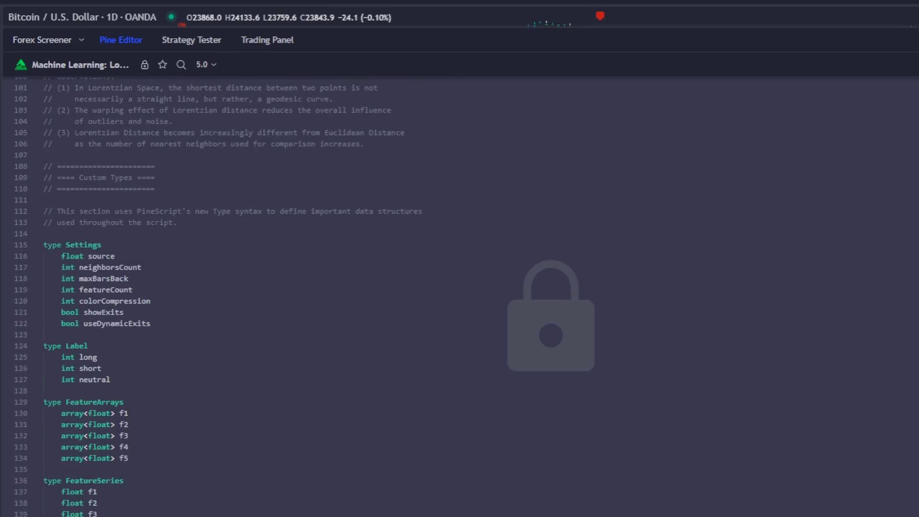
scroll(460, 297, "down", 20)
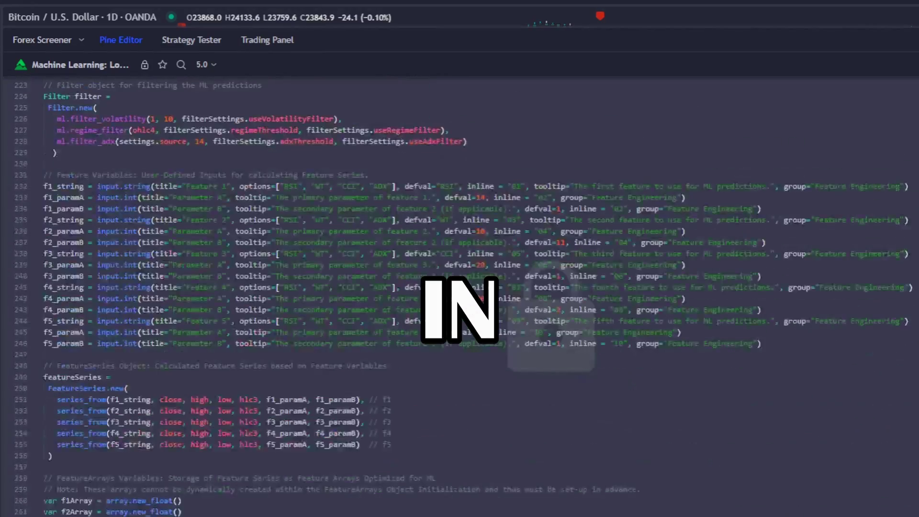
scroll(460, 297, "down", 4)
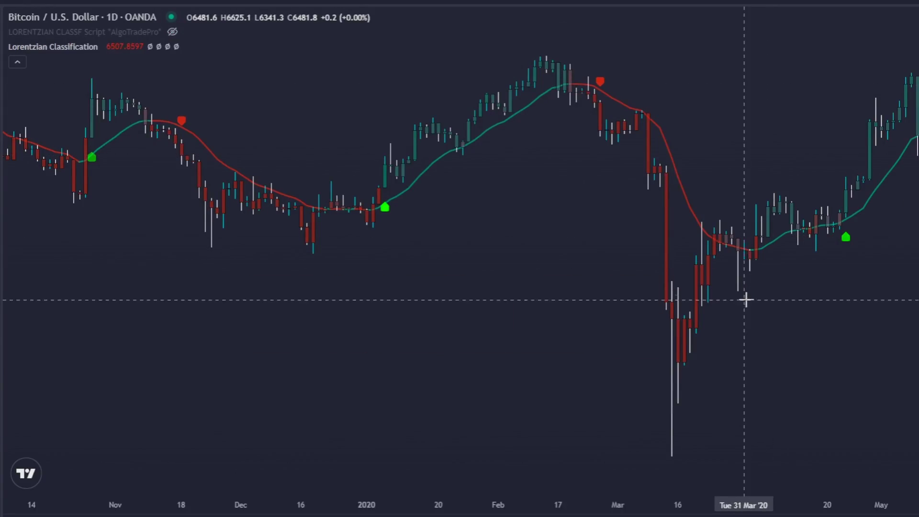
left_click_drag(746, 300, 559, 314)
scroll(558, 313, "up", 3)
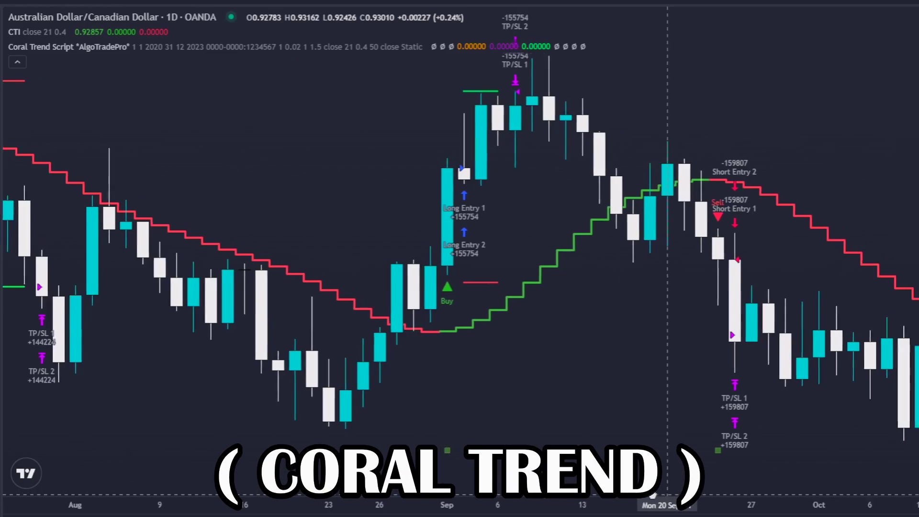
- Pan the Bitcoin chart to the 22 Apr 2020 buy signal with Feb–Mar candles visible
left_click_drag(846, 476, 611, 476)
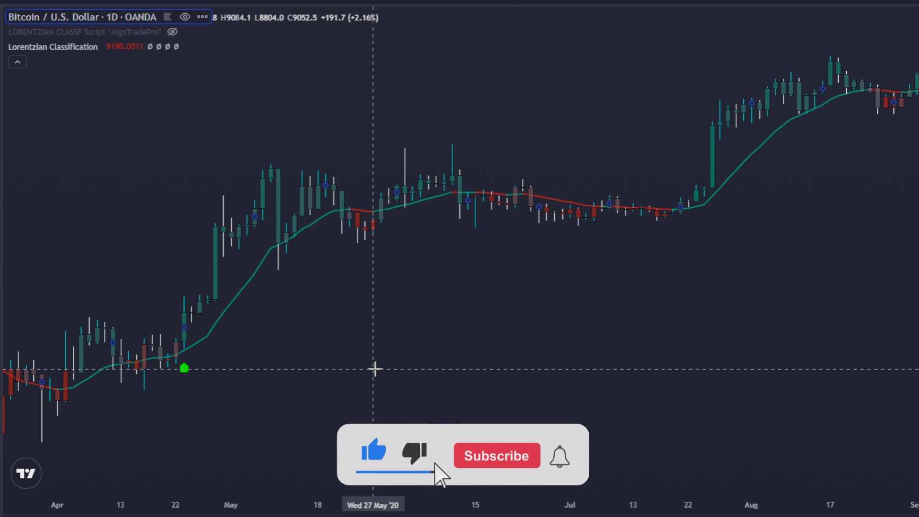
left_click_drag(374, 320, 718, 346)
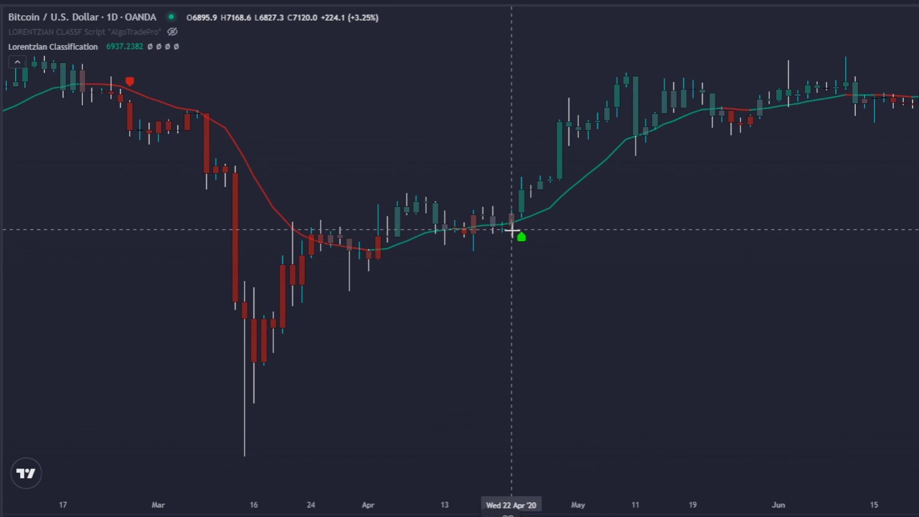
- Mark a long trade at the buy signal and a short trade at the sell signal
left_click(521, 195)
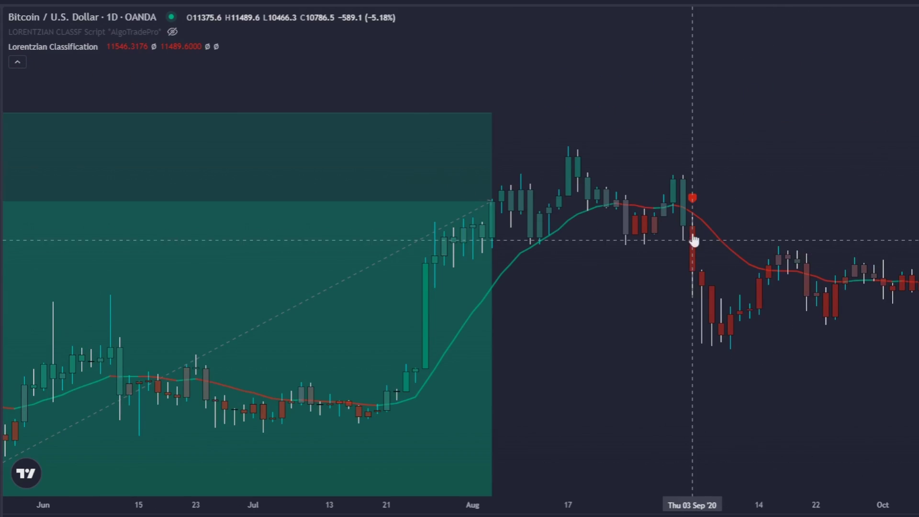
left_click(689, 271)
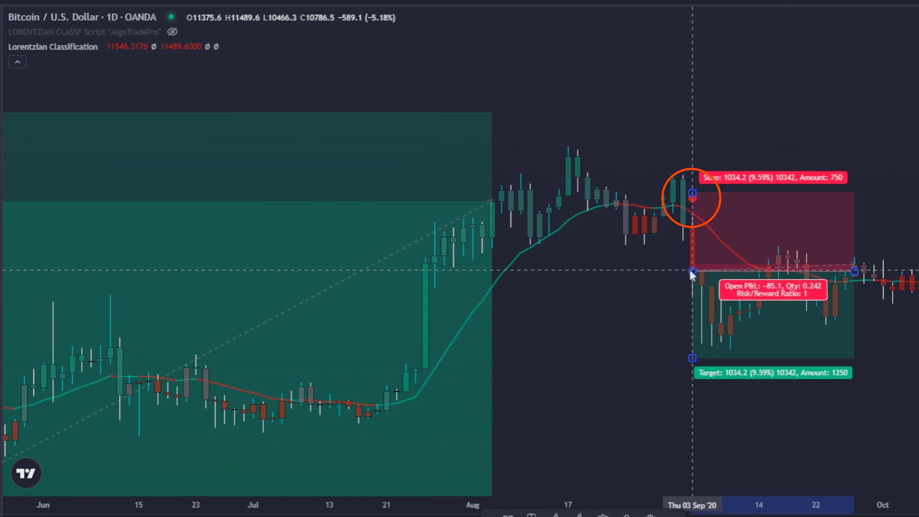
left_click_drag(915, 341, 471, 344)
scroll(838, 335, "right", 15)
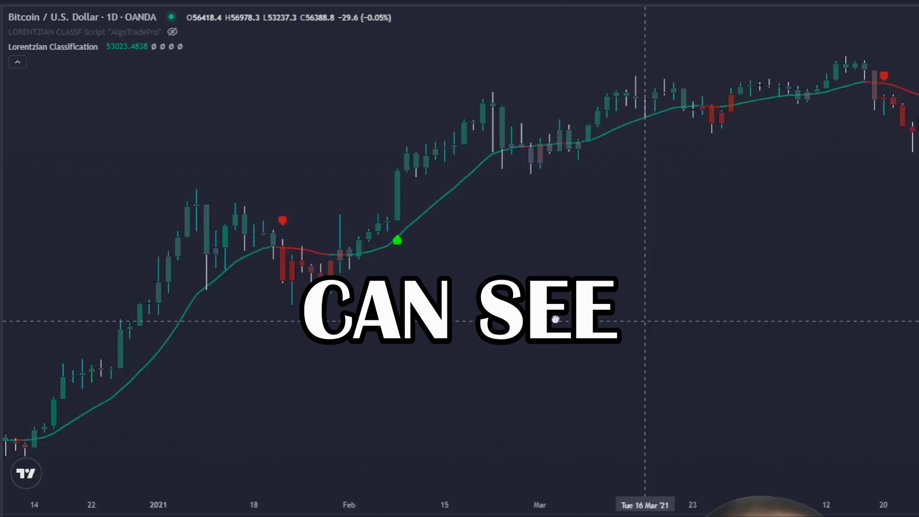
- Pan the chart forward through mid-2021 and past December 2021
left_click_drag(848, 197, 41, 383)
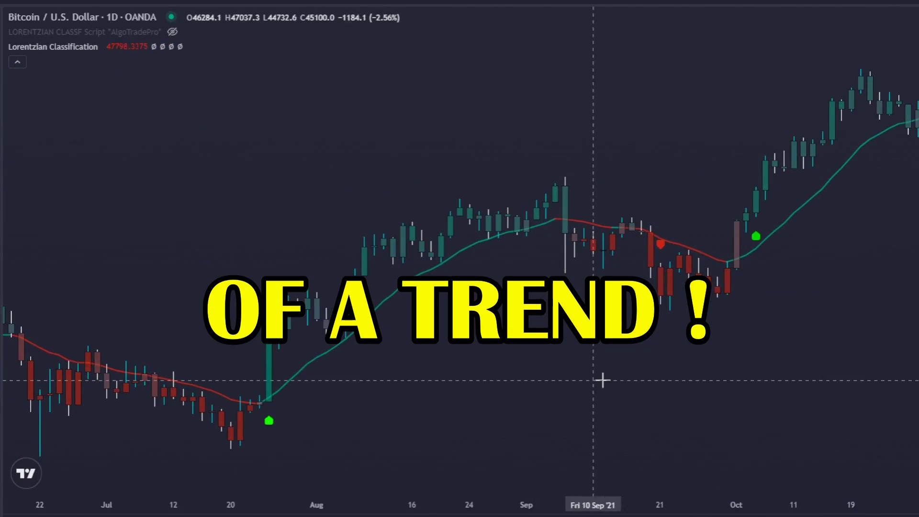
scroll(603, 381, "right", 10)
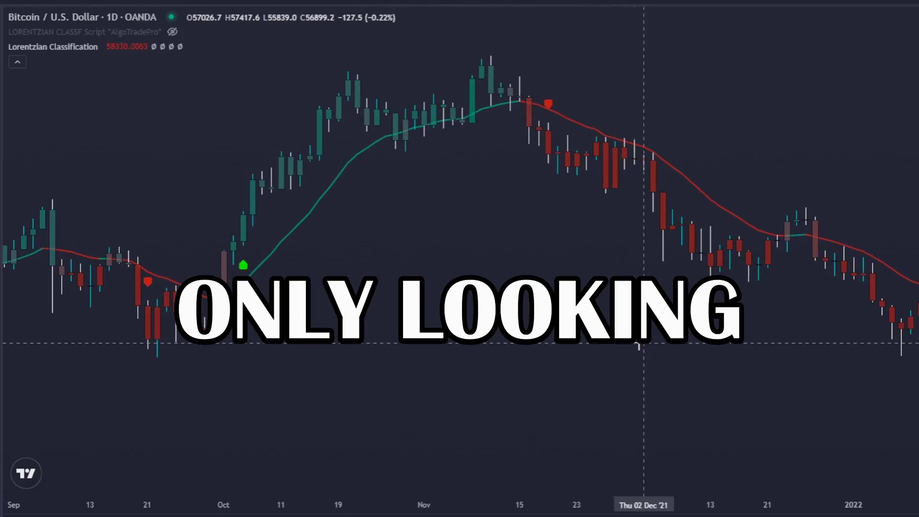
left_click_drag(642, 343, 358, 347)
left_click_drag(611, 366, 311, 365)
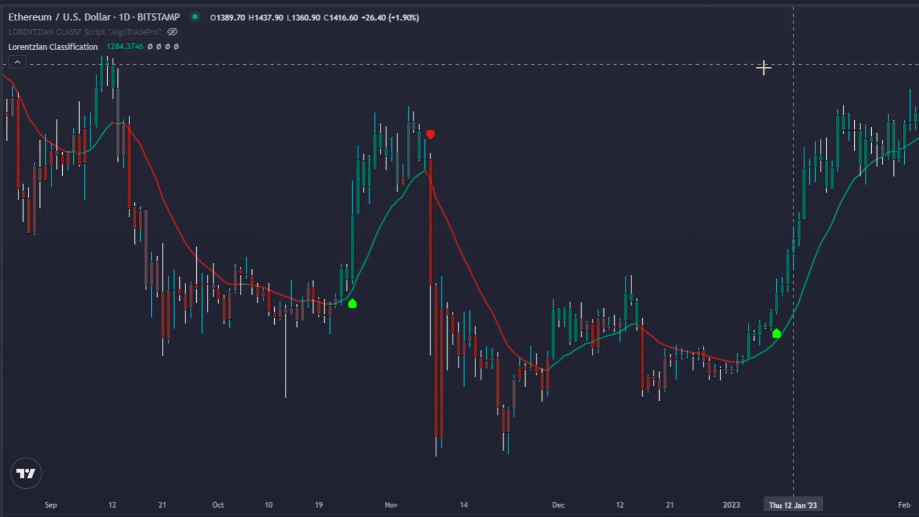
- Add the Average True Range indicator and shrink its pane to enlarge the price chart
left_click(194, 1)
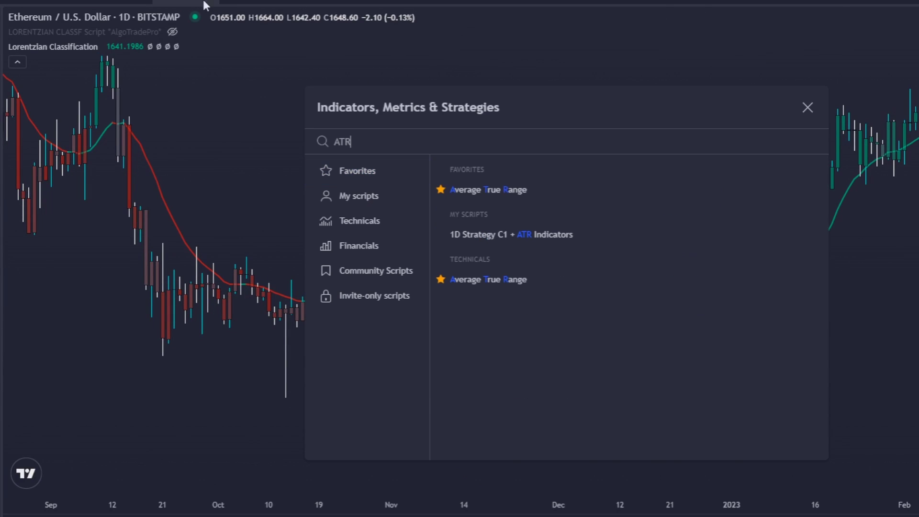
left_click(507, 189)
key("Escape")
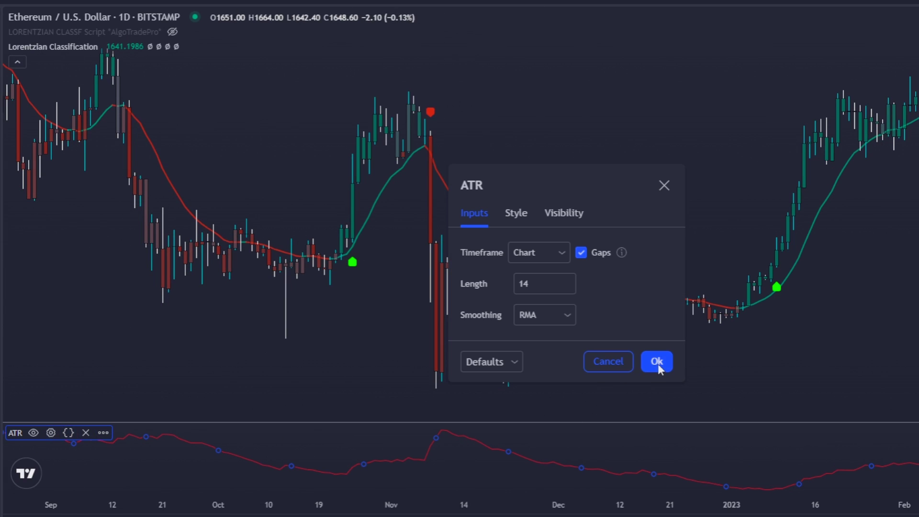
left_click_drag(546, 425, 577, 435)
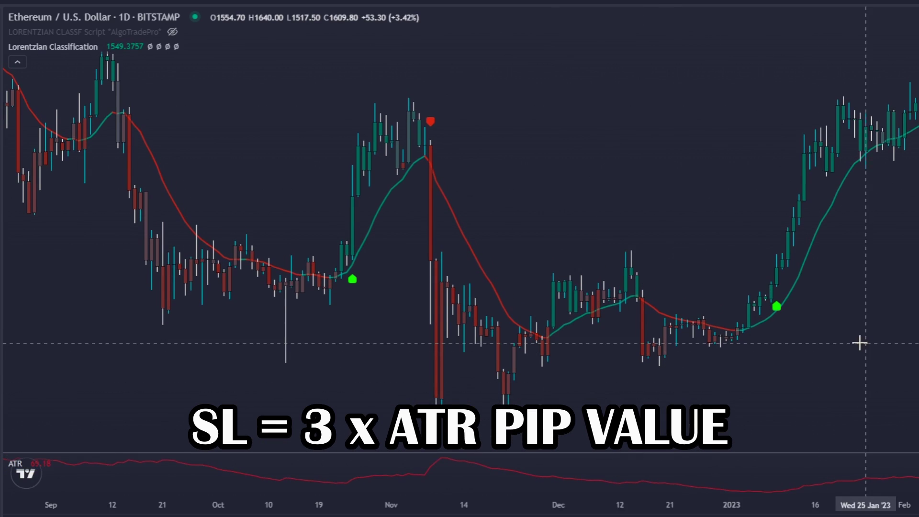
- Extend the April short trade to the trend flip with a 3.33 reward-to-risk target
left_click_drag(860, 343, 710, 378)
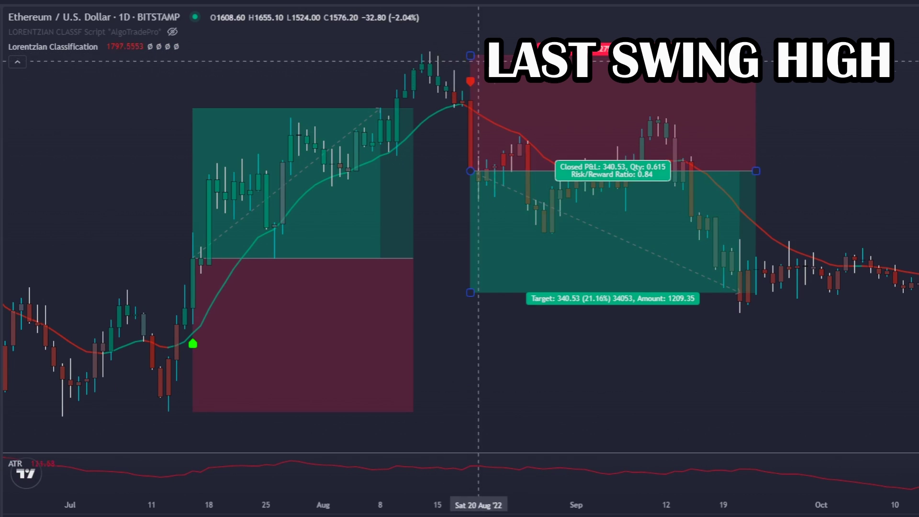
left_click_drag(856, 297, 595, 312)
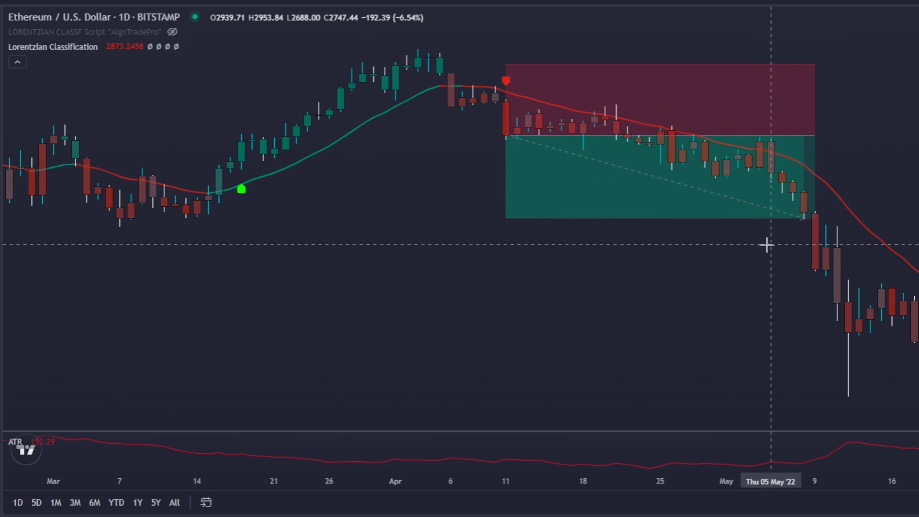
left_click_drag(765, 244, 472, 237)
left_click(515, 99)
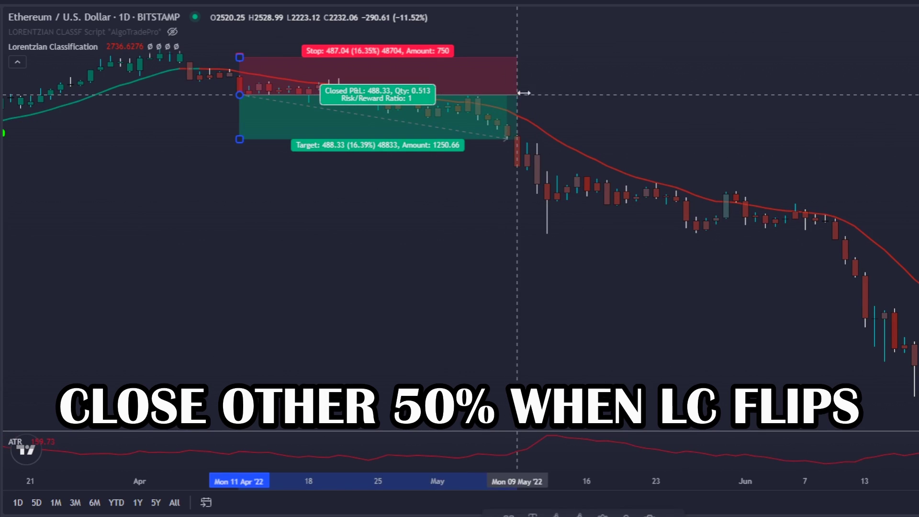
left_click_drag(524, 93, 918, 94)
scroll(918, 239, "down", 3)
left_click_drag(918, 271, 574, 187)
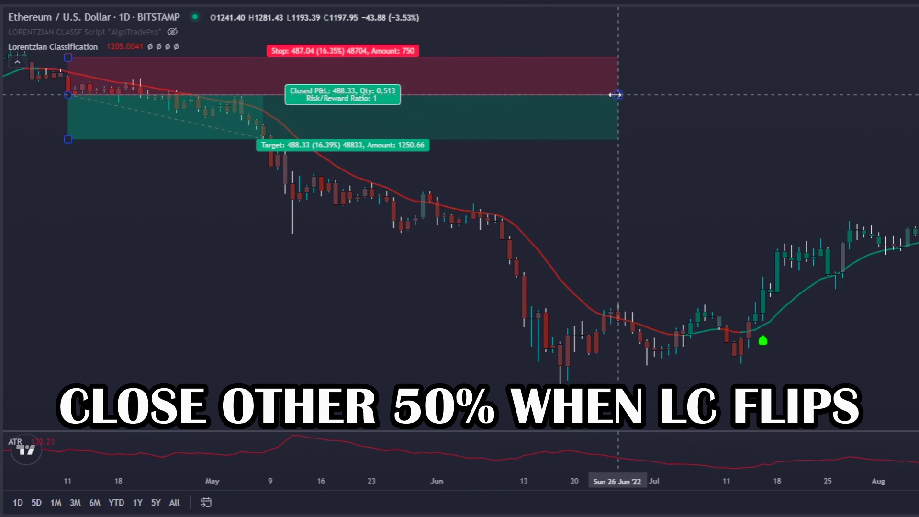
left_click_drag(616, 95, 743, 105)
left_click_drag(70, 139, 763, 304)
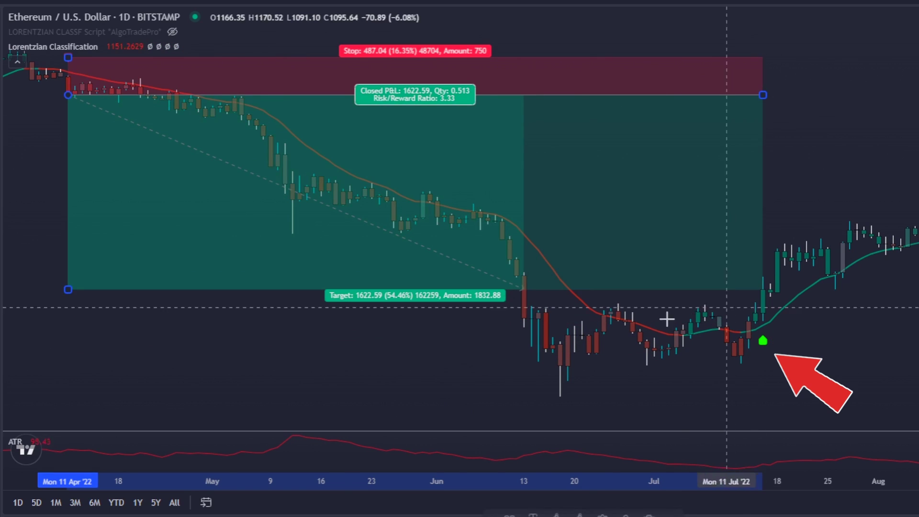
- Deselect the trade, view later candles and show the hidden Lorentzian indicator again
left_click(493, 361)
scroll(477, 365, "down", 1)
left_click_drag(478, 366, 524, 358)
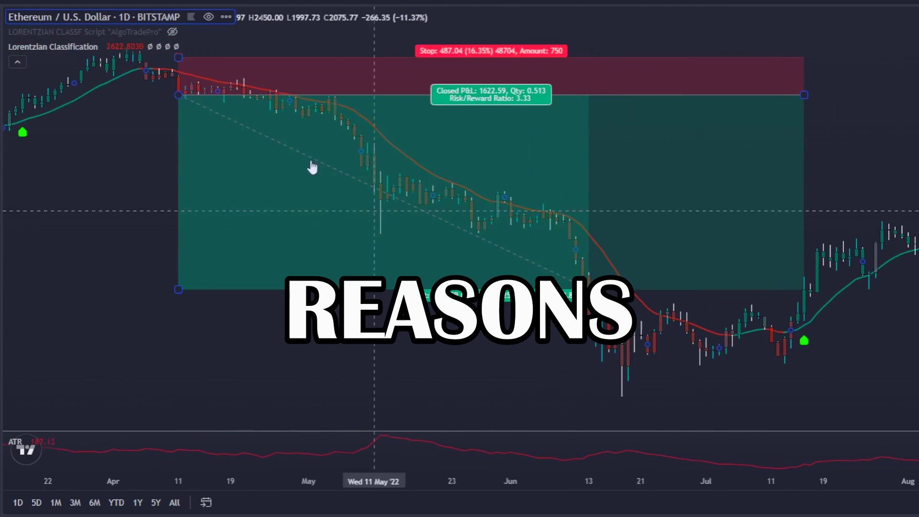
left_click(173, 32)
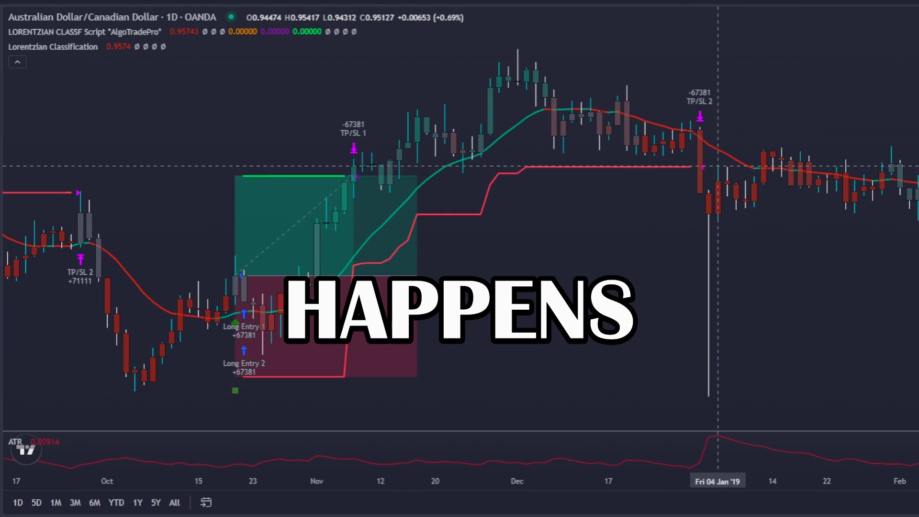
- Extend the long trade, pan through the May–December strategy trades, and open the script's settings
left_click_drag(416, 275, 697, 262)
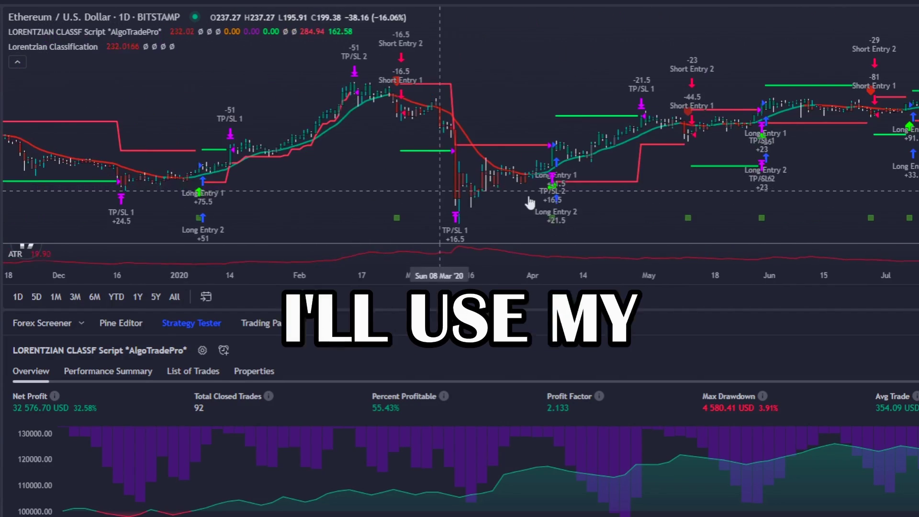
left_click_drag(529, 203, 500, 186)
left_click_drag(669, 201, 386, 197)
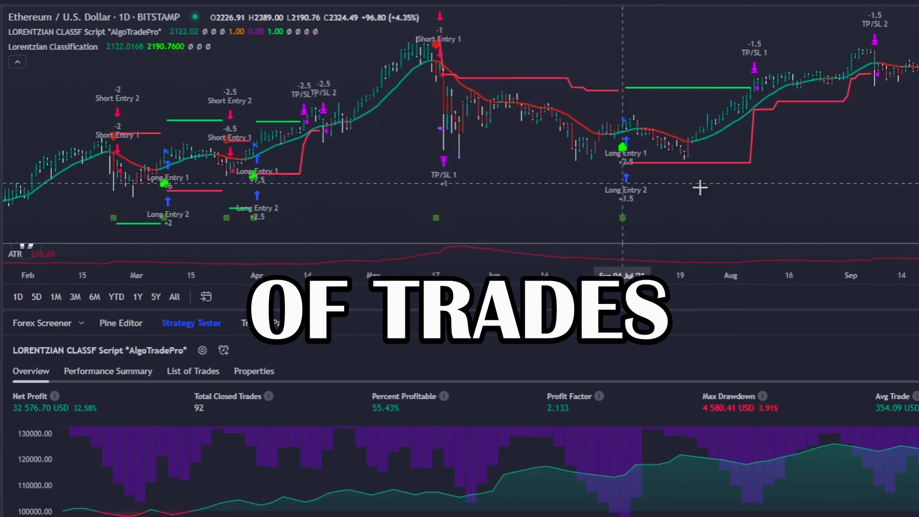
left_click_drag(700, 188, 491, 175)
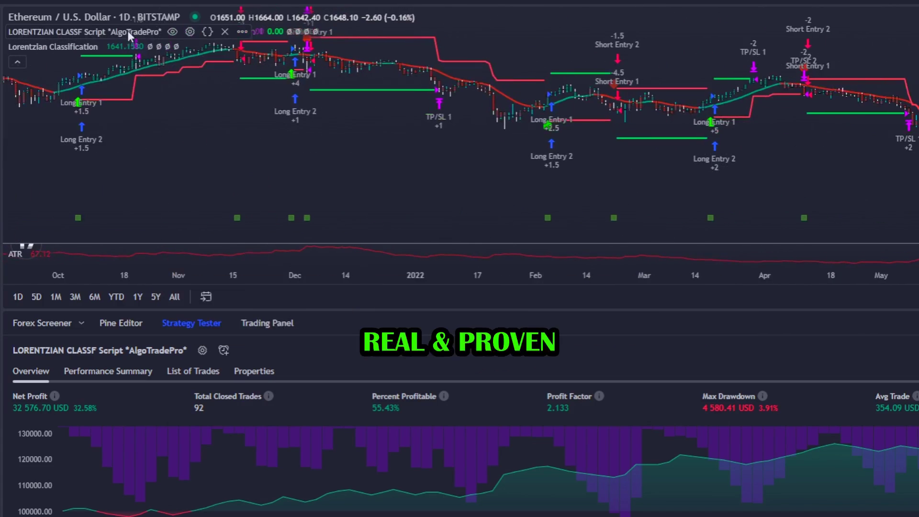
left_click(189, 32)
scroll(673, 279, "down", 20)
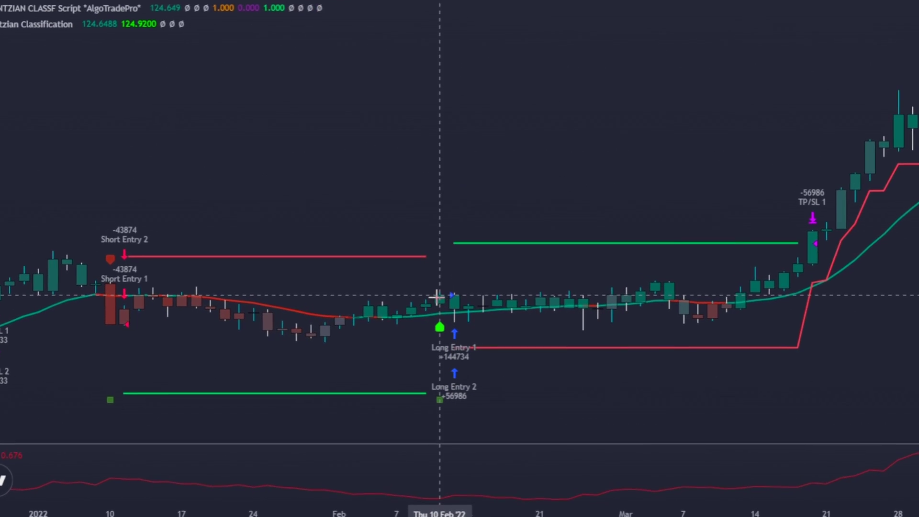
- Place a long position at the 11 Feb 2022 entry with its stop set to 2028 ticks
left_click(450, 286)
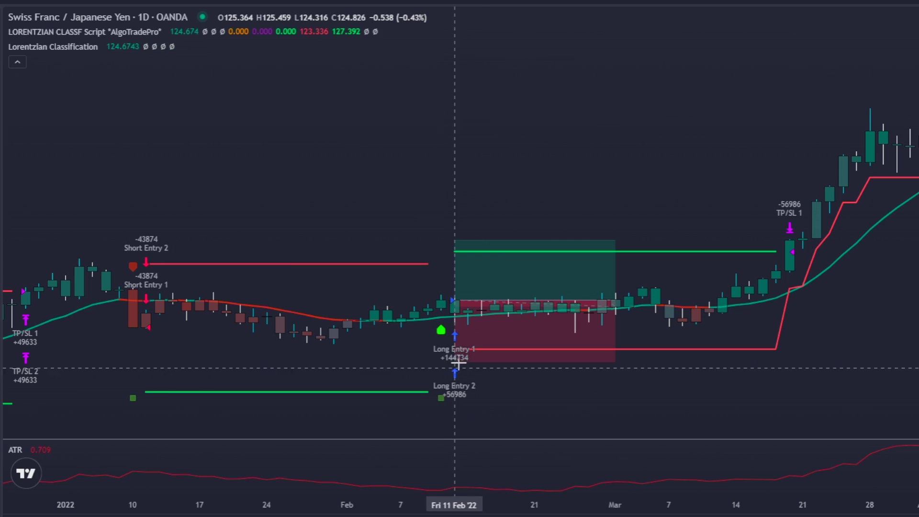
double_click(480, 341)
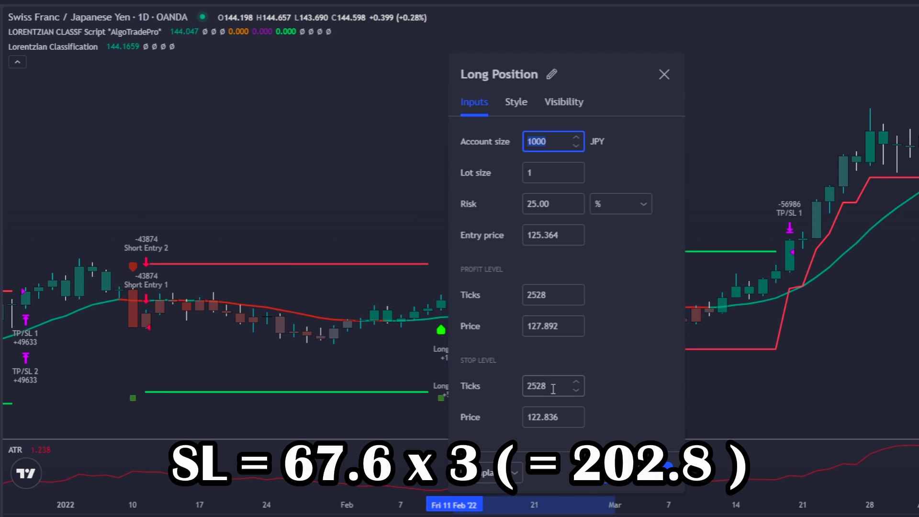
type("2002")
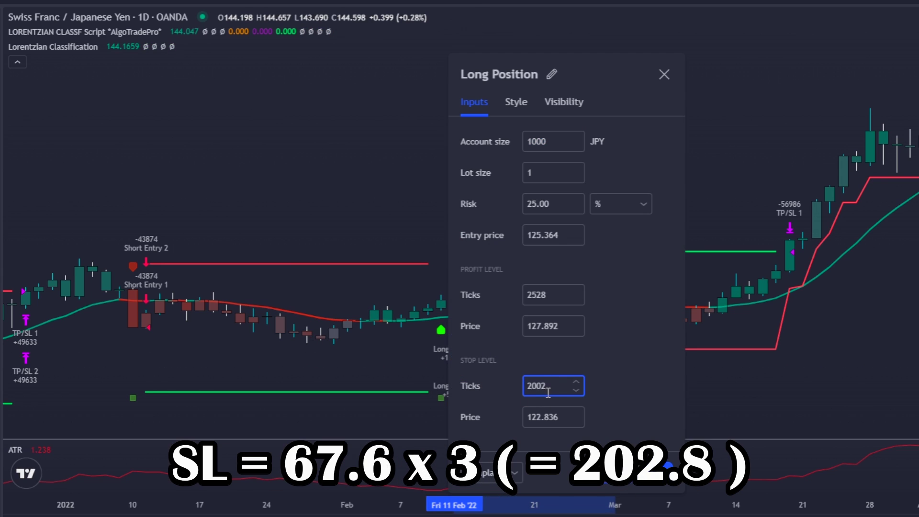
key("BackSpace")
type("8")
key("Return")
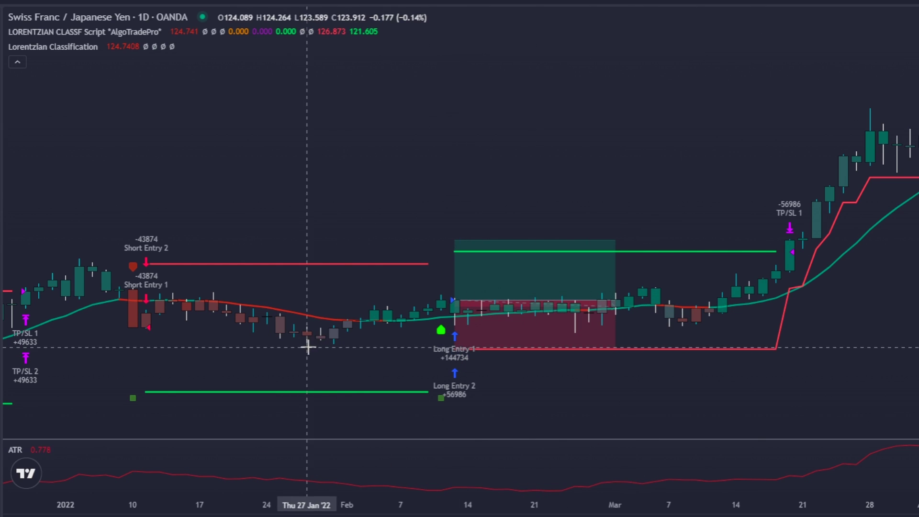
- Stretch the long position to the late-April exit and raise its target to 8.008
left_click_drag(455, 240, 454, 253)
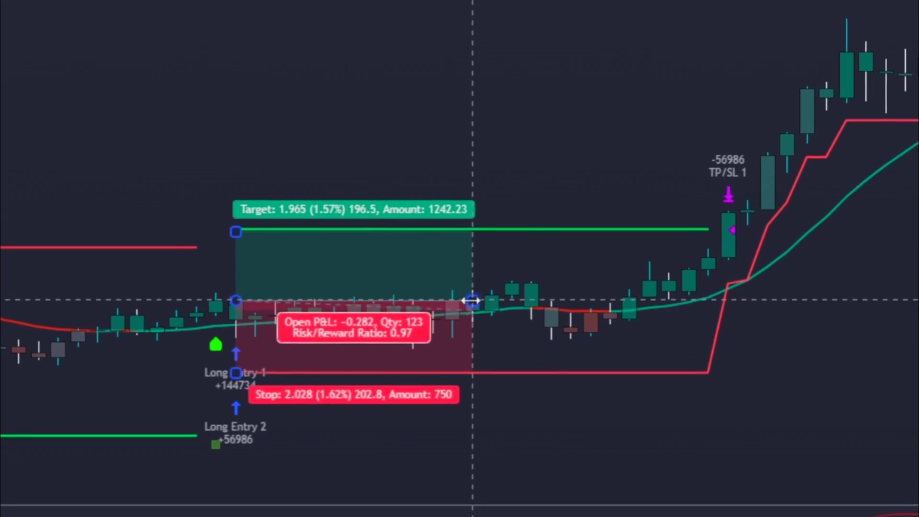
left_click_drag(471, 301, 732, 234)
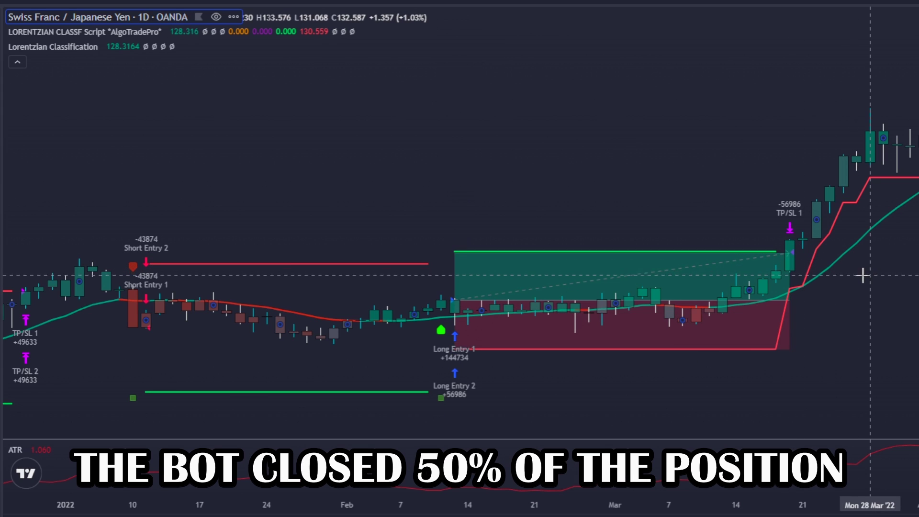
left_click_drag(788, 287, 572, 338)
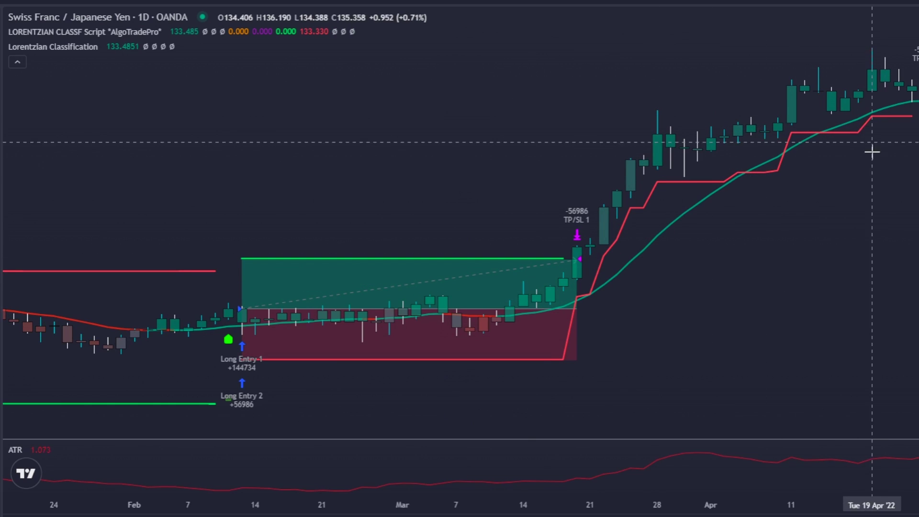
left_click_drag(871, 152, 827, 165)
left_click_drag(533, 309, 881, 309)
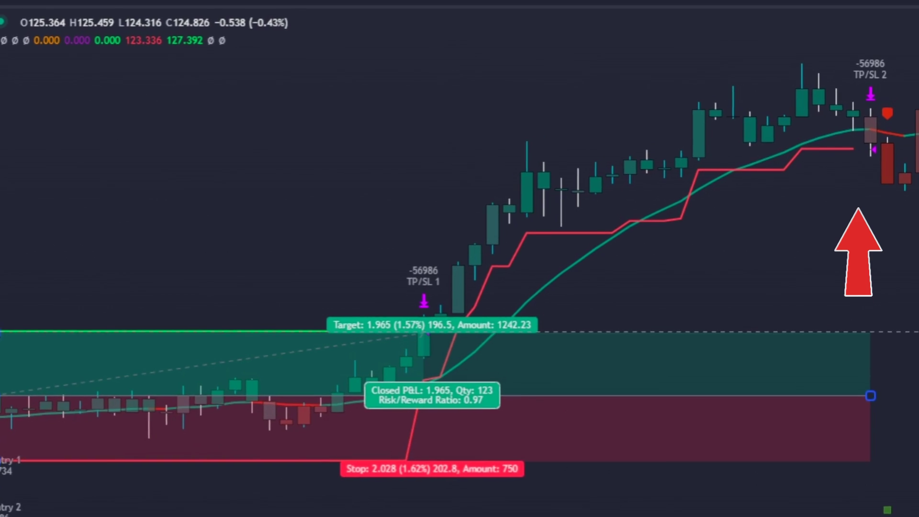
left_click_drag(1, 332, 856, 149)
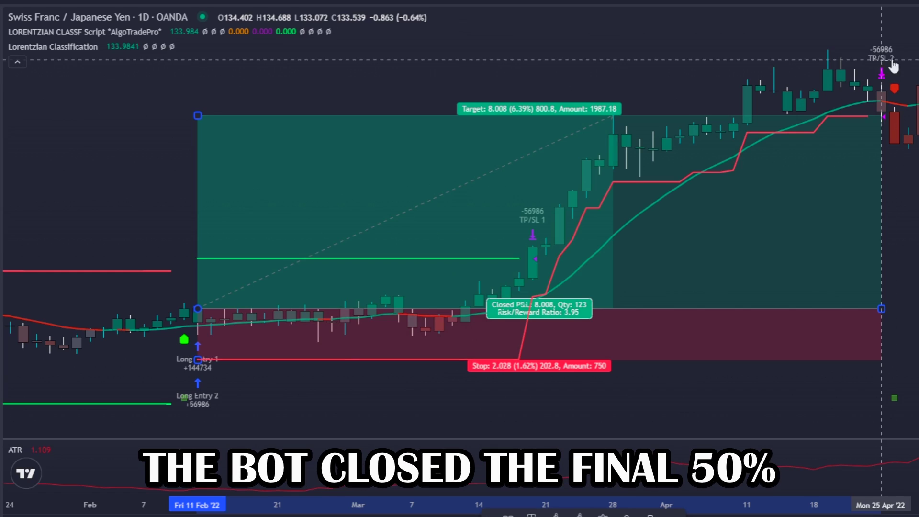
- Deselect the position and pan around to view the finished trade without labels
left_click(905, 166)
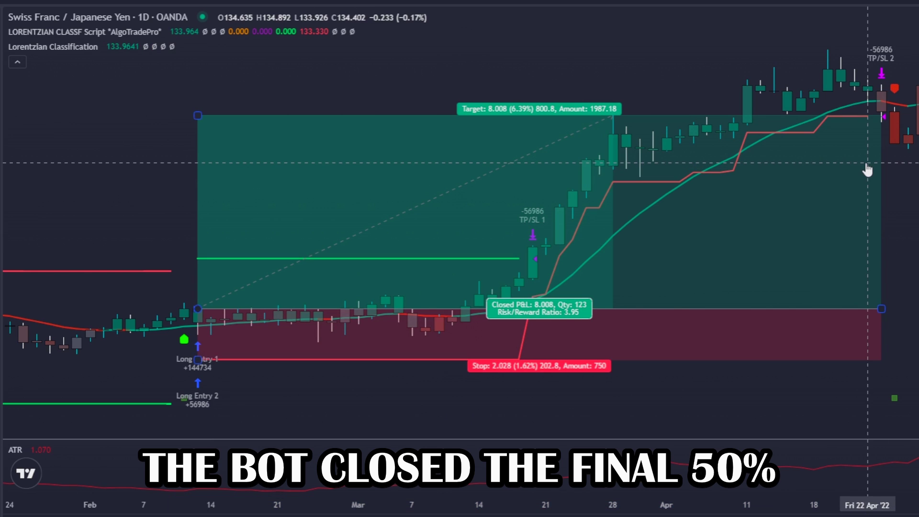
left_click_drag(896, 161, 719, 170)
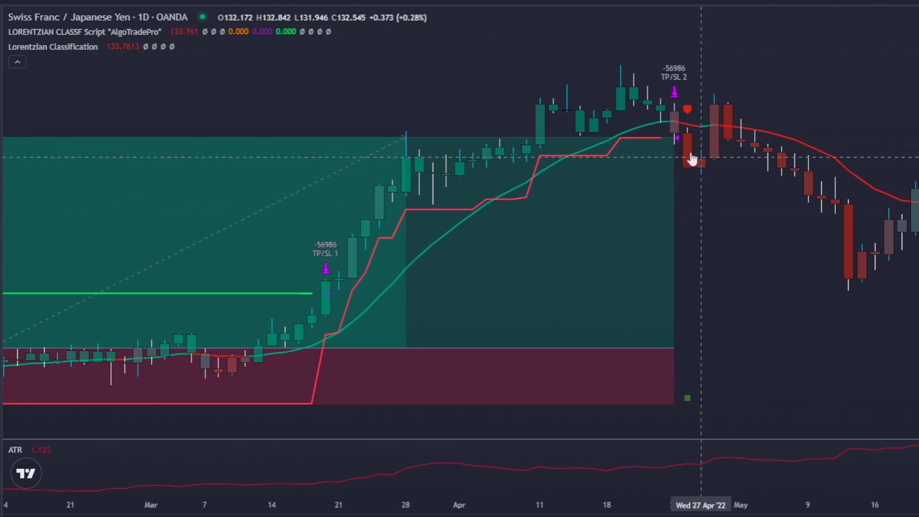
left_click_drag(785, 266, 918, 257)
scroll(713, 280, "down", 1)
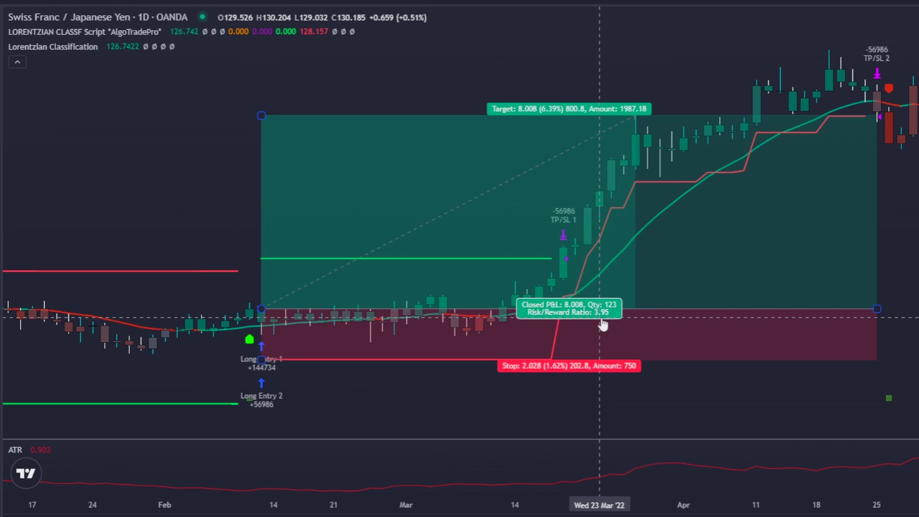
left_click(638, 391)
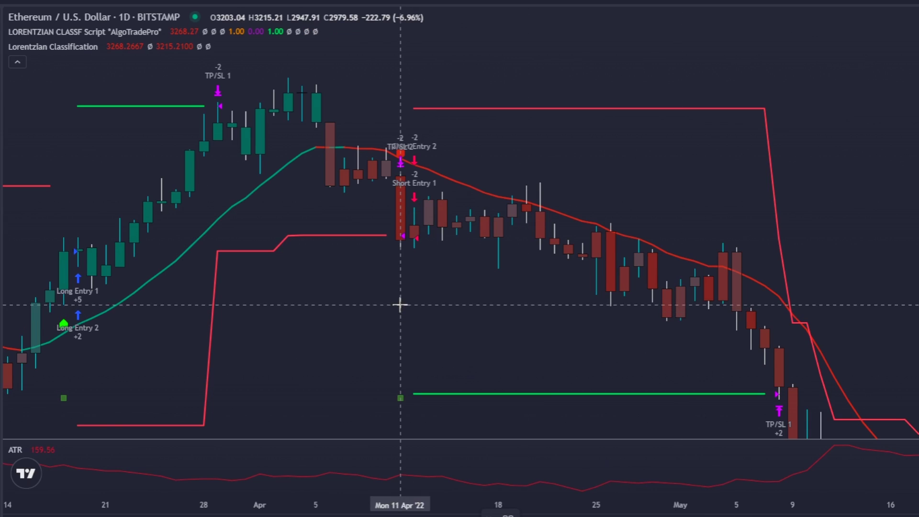
- Short ETH at the 12 Apr 2022 candle with a 478.68 stop, 482.08 target, ending May 8
left_click(415, 238)
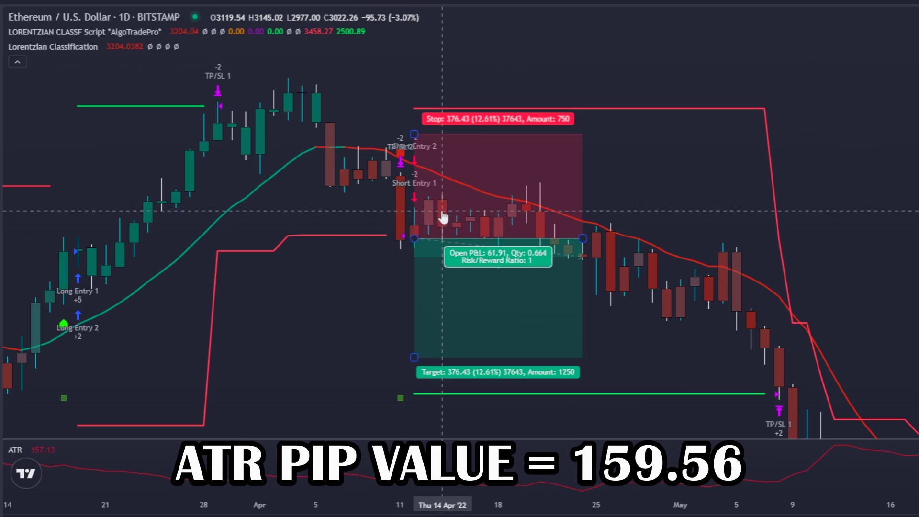
double_click(469, 231)
left_click(558, 388)
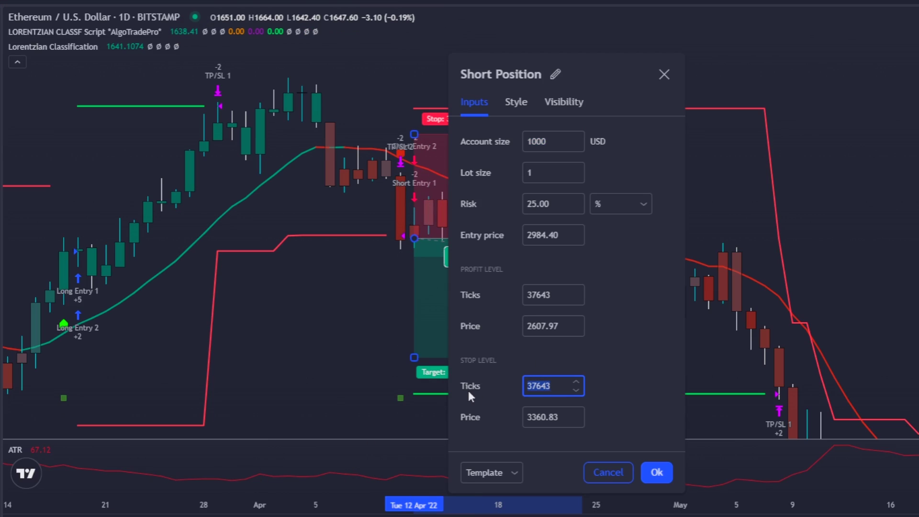
type("478.")
type("68")
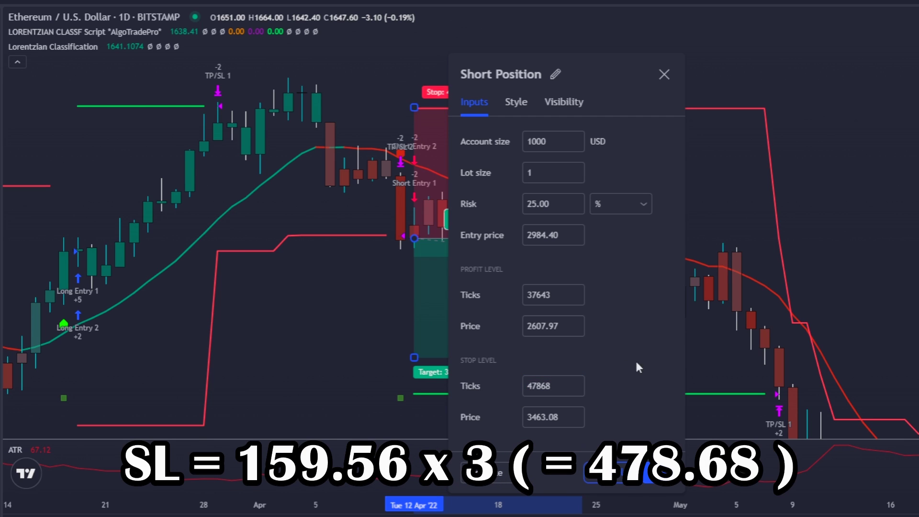
key("Return")
left_click_drag(412, 383, 414, 393)
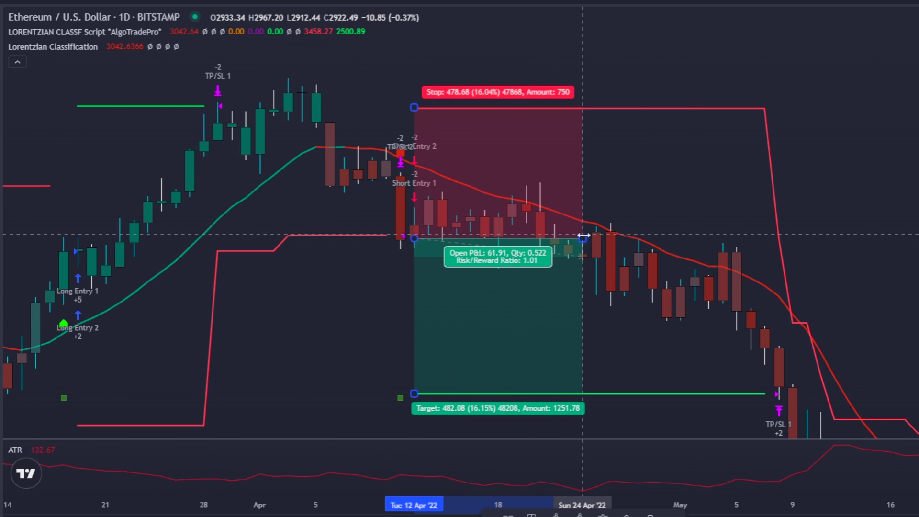
left_click_drag(583, 239, 781, 252)
- Fit the price scale, drop the short's target much lower and extend it further right
left_click(863, 258)
left_click_drag(918, 260, 773, 108)
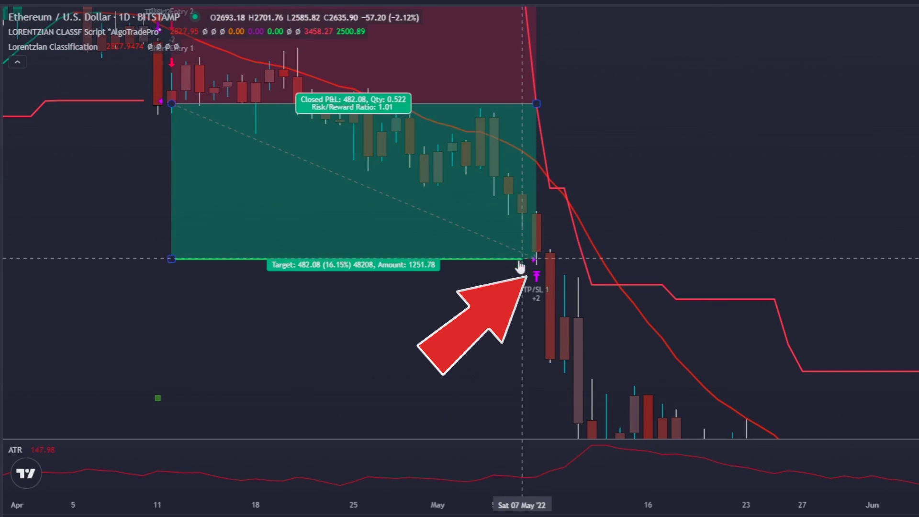
left_click(918, 508)
left_click_drag(551, 253, 502, 218)
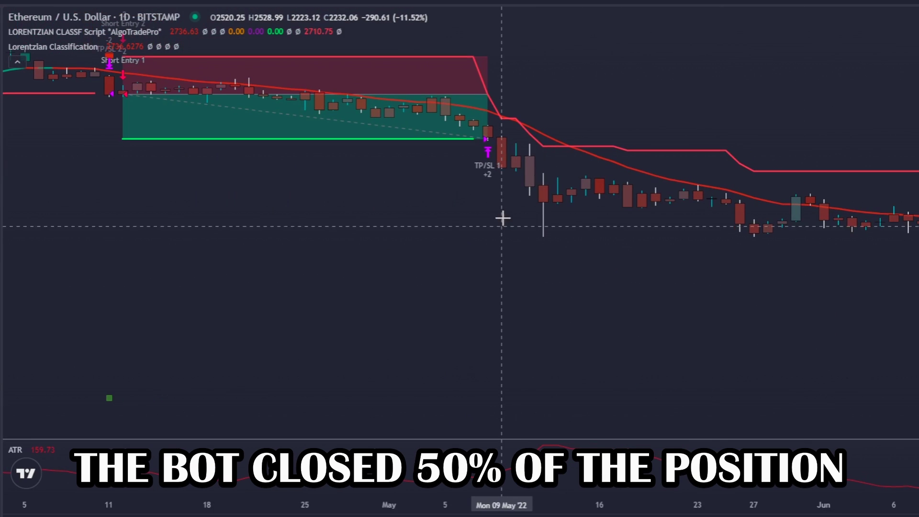
left_click_drag(123, 139, 123, 355)
left_click_drag(487, 94, 888, 115)
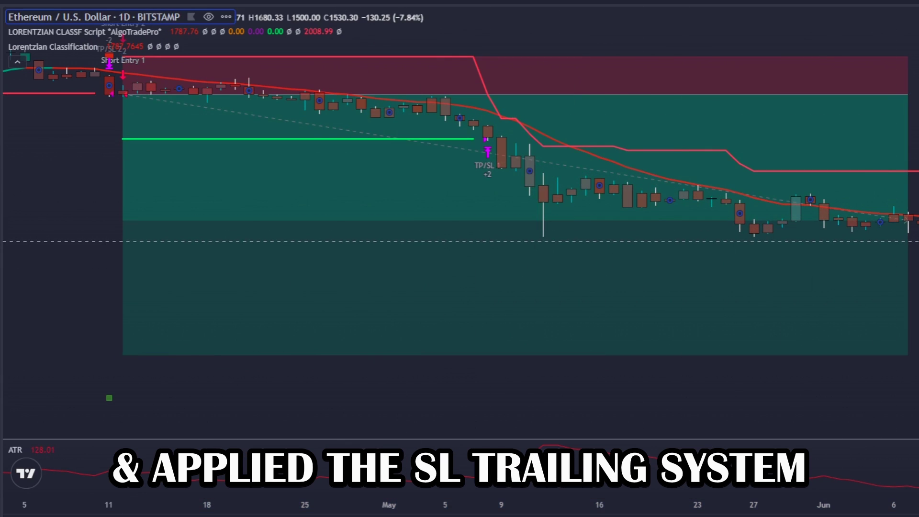
- Stretch the short to the mid-July Exit Short 2 with a 1635.62 target at 3.42 ratio
left_click_drag(912, 308, 473, 301)
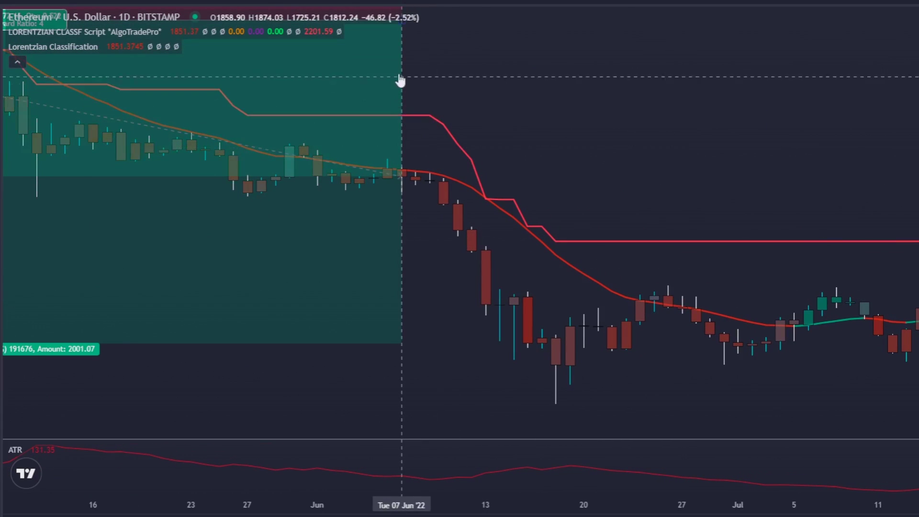
left_click_drag(525, 82, 607, 86)
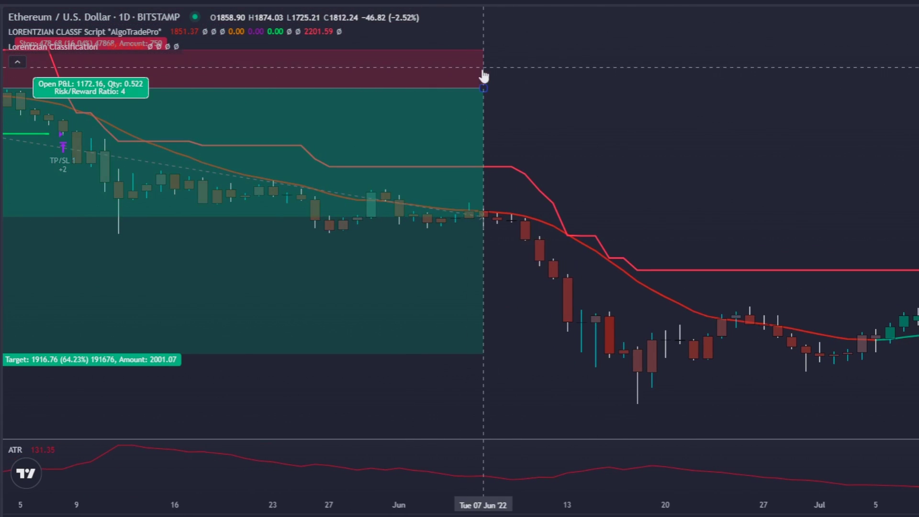
left_click_drag(483, 88, 917, 193)
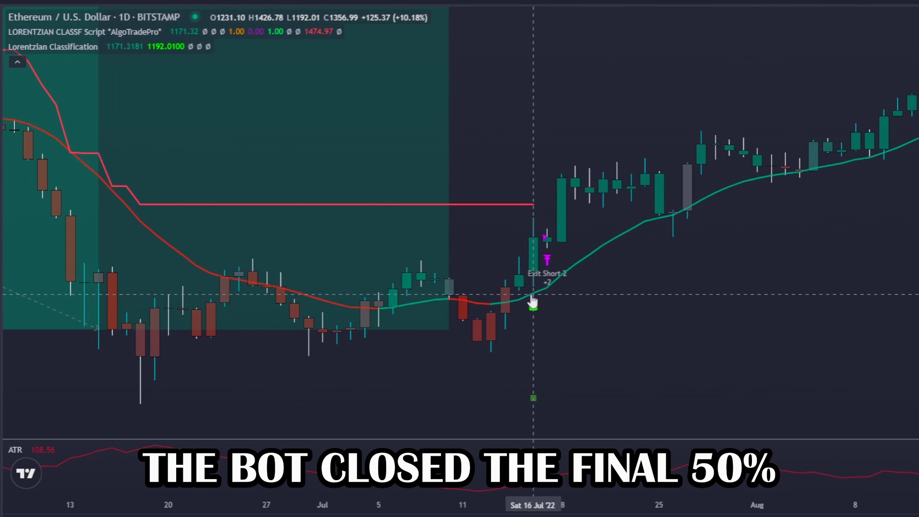
scroll(544, 245, "down", 5)
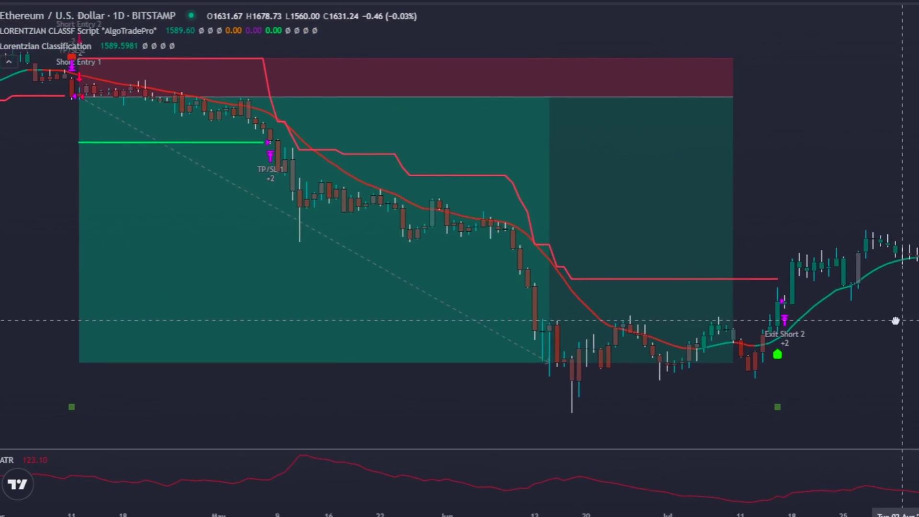
left_click_drag(895, 320, 877, 321)
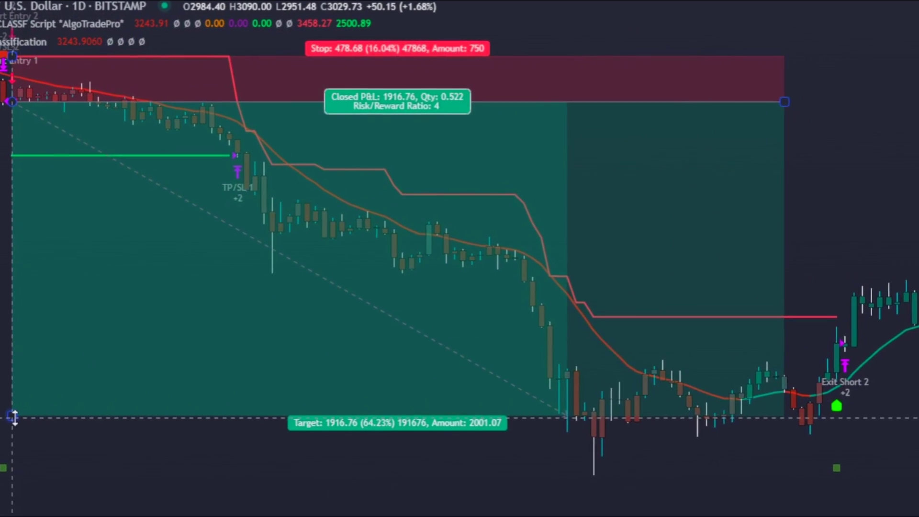
left_click_drag(62, 362, 104, 302)
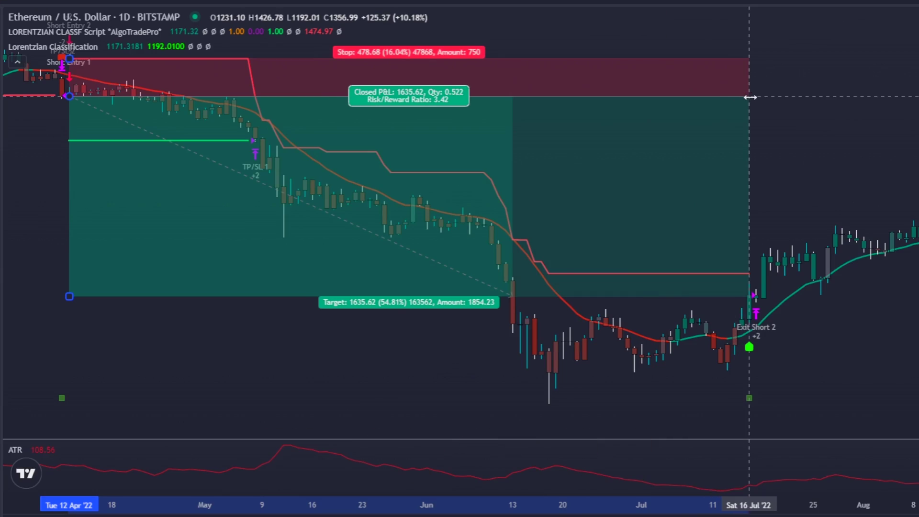
left_click_drag(862, 158, 716, 184)
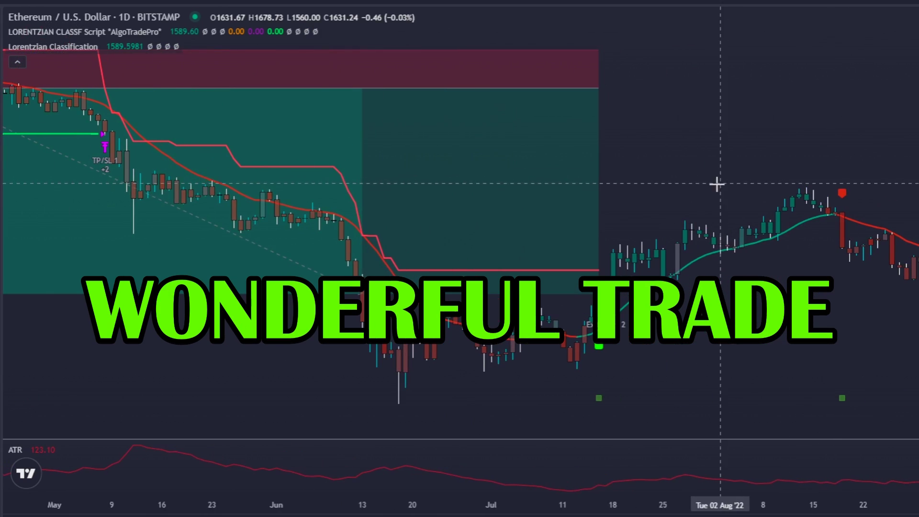
scroll(551, 356, "down", 5)
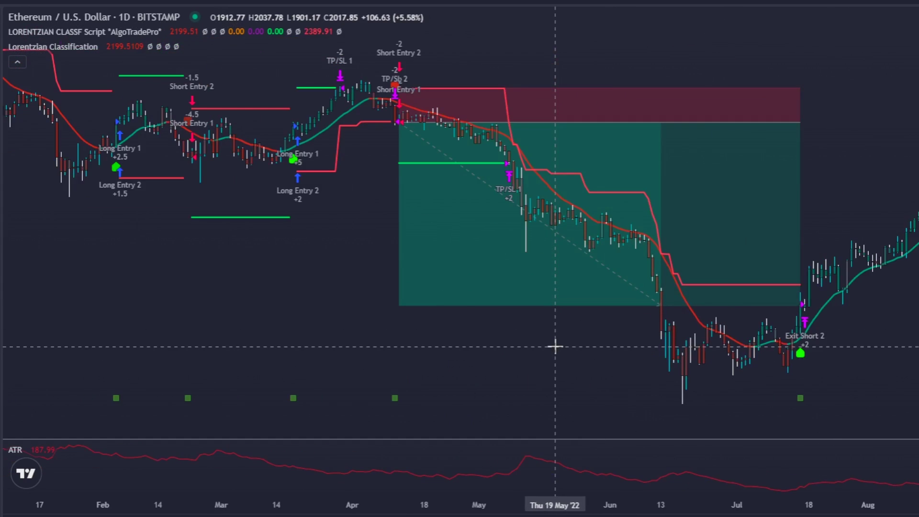